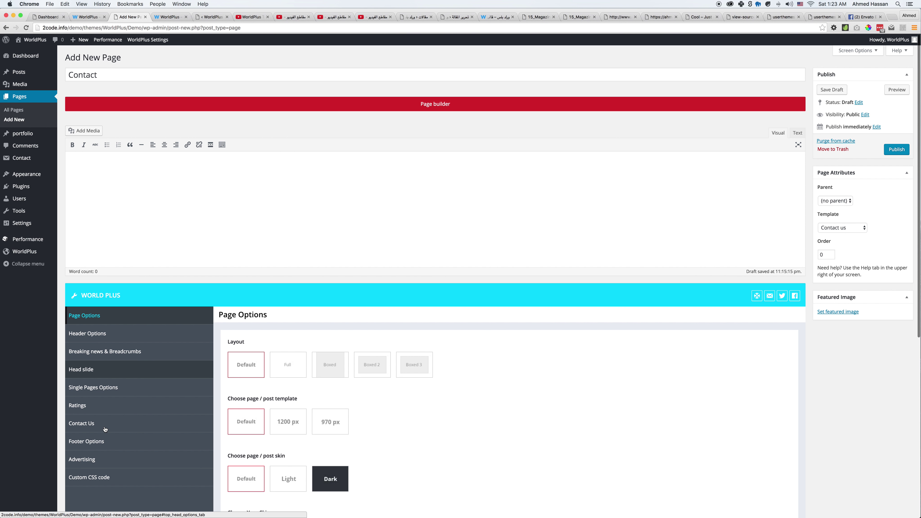
Show the Contact Us options of the new page and copy the shortcode of the contact form with id 5 from the contact forms list.
{"action": "left_click", "coordinate": [105, 429]}
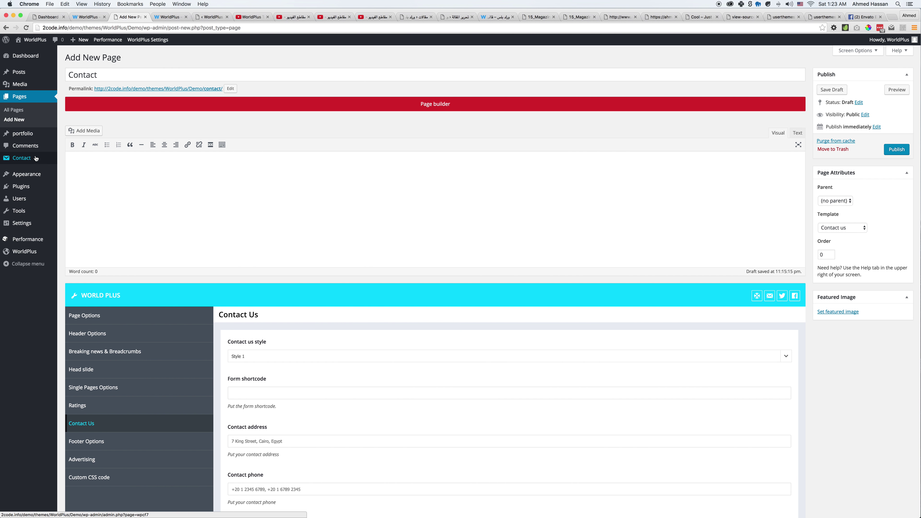
{"action": "scroll", "coordinate": [236, 255], "scroll_direction": "down", "scroll_amount": 5}
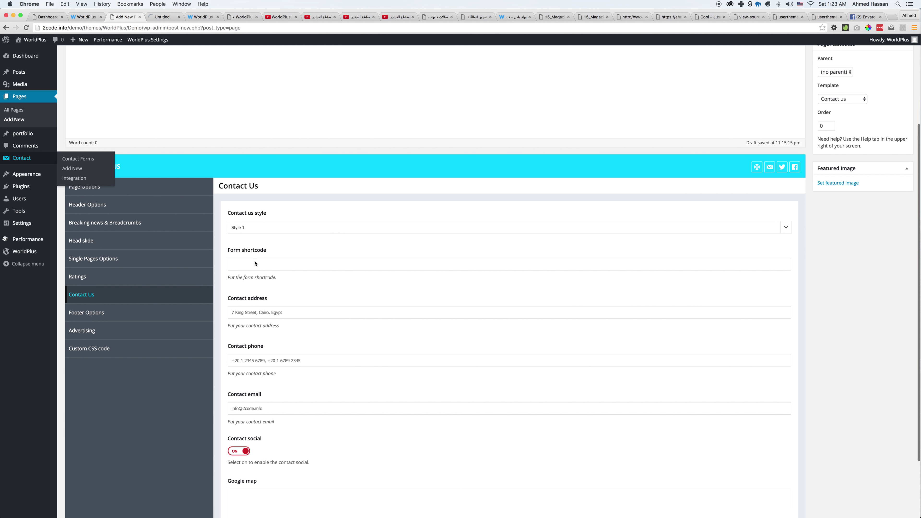
{"action": "left_click_drag", "start_coordinate": [228, 250], "coordinate": [280, 251]}
{"action": "key", "text": "super+alt+Right"}
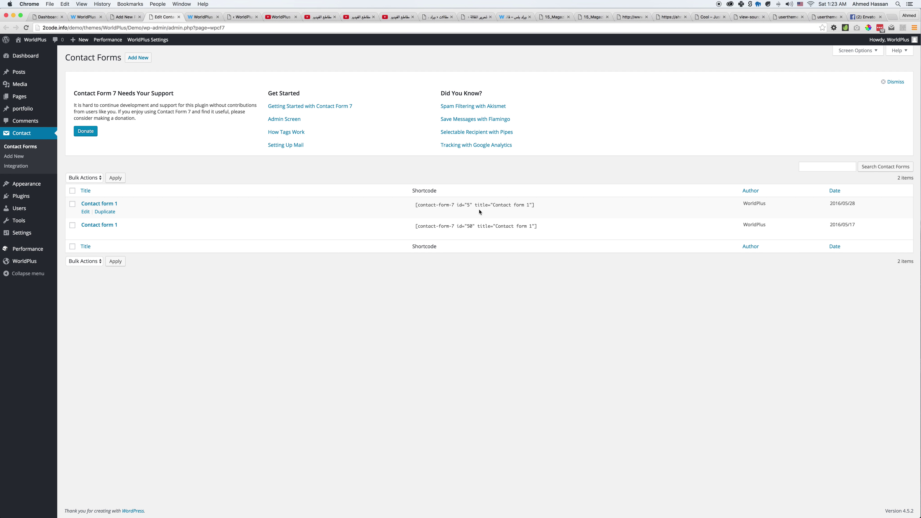
{"action": "left_click", "coordinate": [460, 206]}
{"action": "key", "text": "super+c"}
{"action": "key", "text": "super+w"}
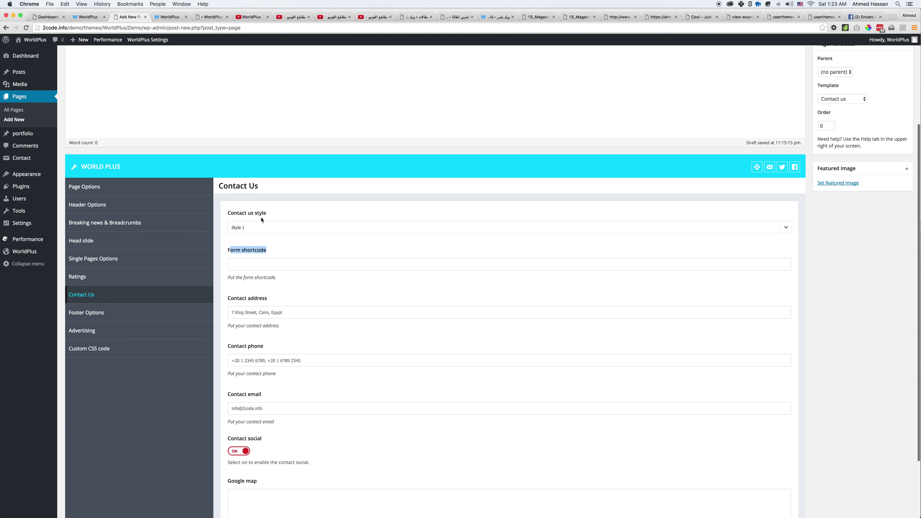
Paste the shortcode [contact-form-7 id="5" title="Contact form 1"] as the page's form shortcode.
{"action": "left_click", "coordinate": [270, 266]}
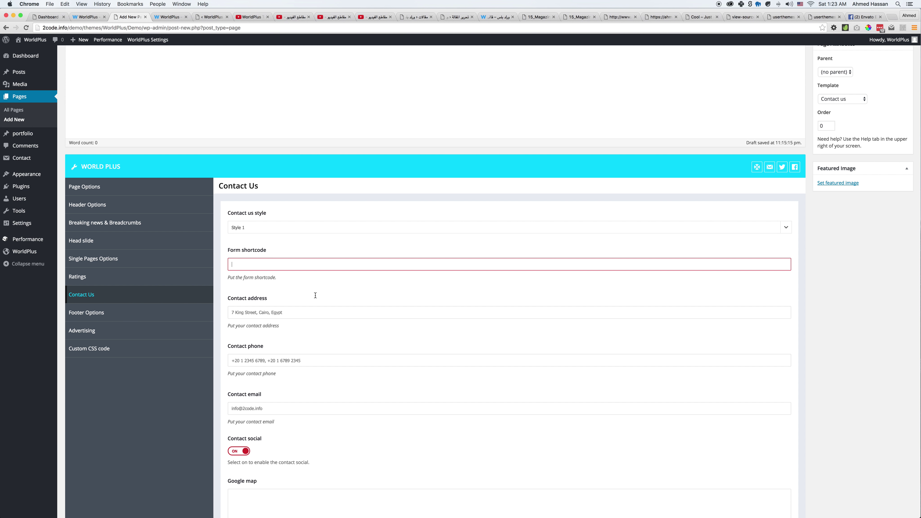
{"action": "scroll", "coordinate": [315, 295], "scroll_direction": "down", "scroll_amount": 3}
{"action": "key", "text": "super+v"}
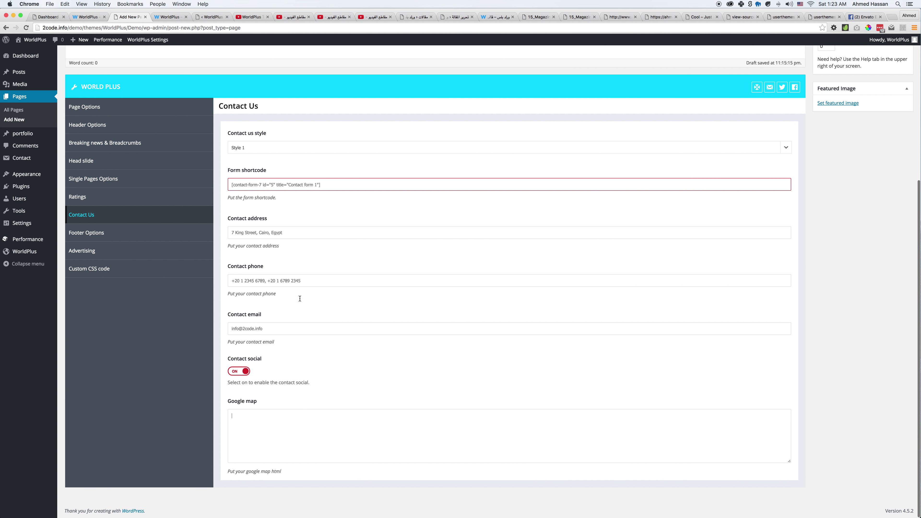
Set the google-8 image as the Contact page's featured image and publish the page.
{"action": "scroll", "coordinate": [290, 275], "scroll_direction": "up", "scroll_amount": 6}
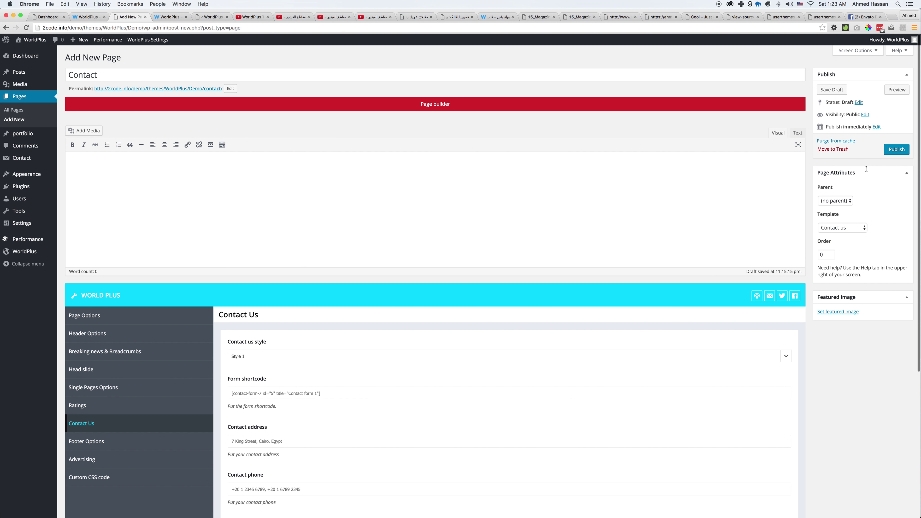
{"action": "left_click", "coordinate": [839, 312]}
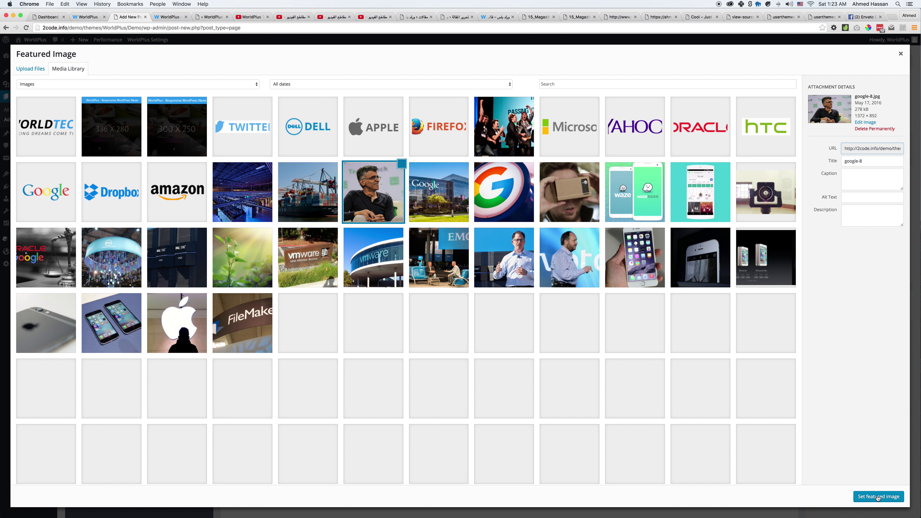
{"action": "left_click", "coordinate": [878, 497]}
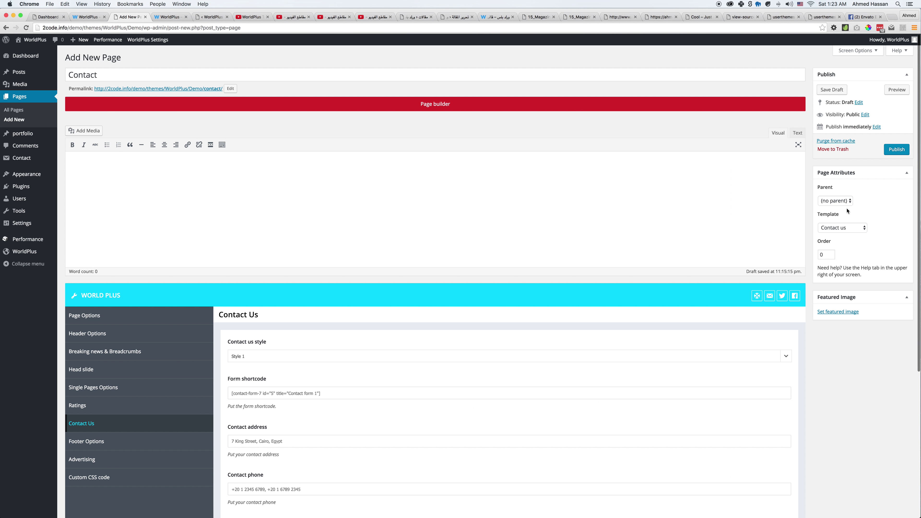
{"action": "left_click", "coordinate": [888, 152]}
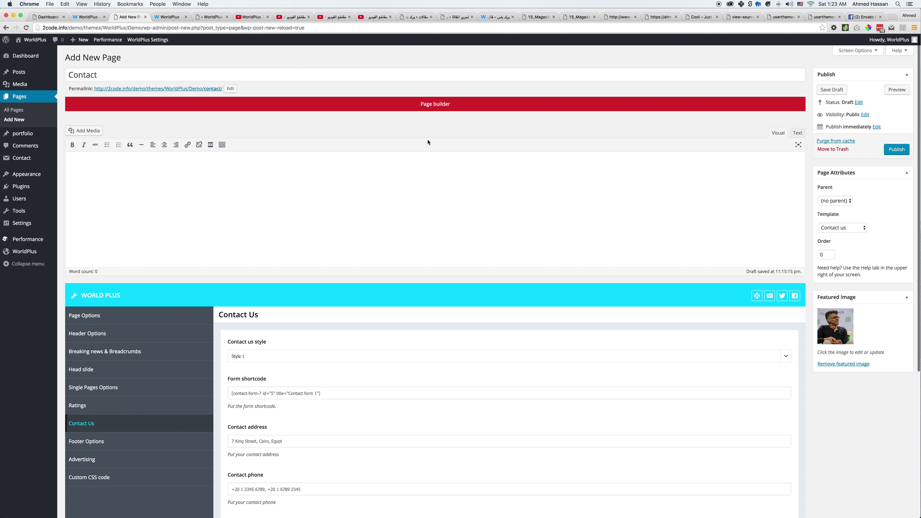
View the published Contact page and review its contact details, social links and form.
{"action": "left_click", "coordinate": [170, 89]}
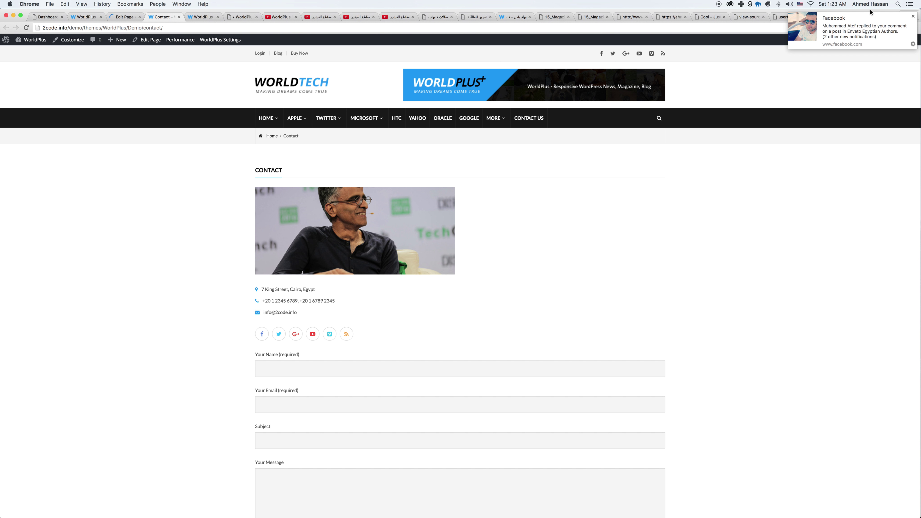
{"action": "left_click", "coordinate": [913, 16]}
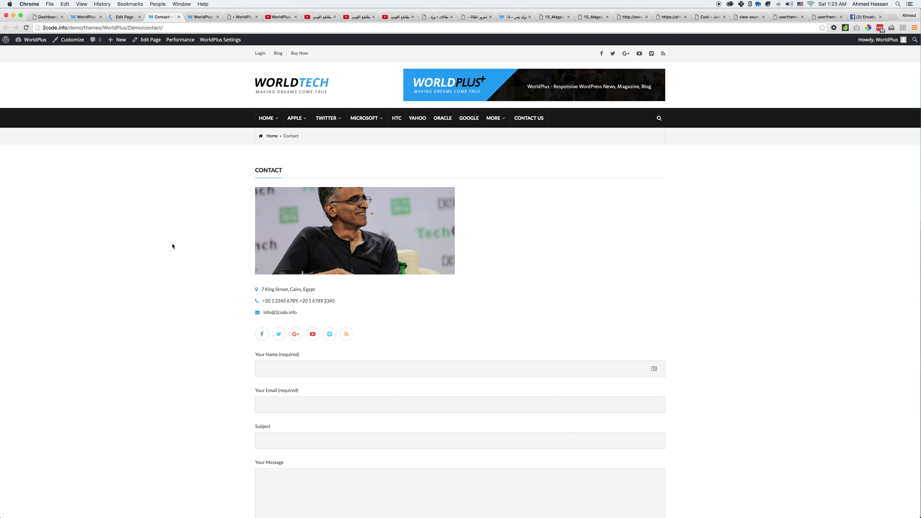
{"action": "scroll", "coordinate": [173, 247], "scroll_direction": "down", "scroll_amount": 5}
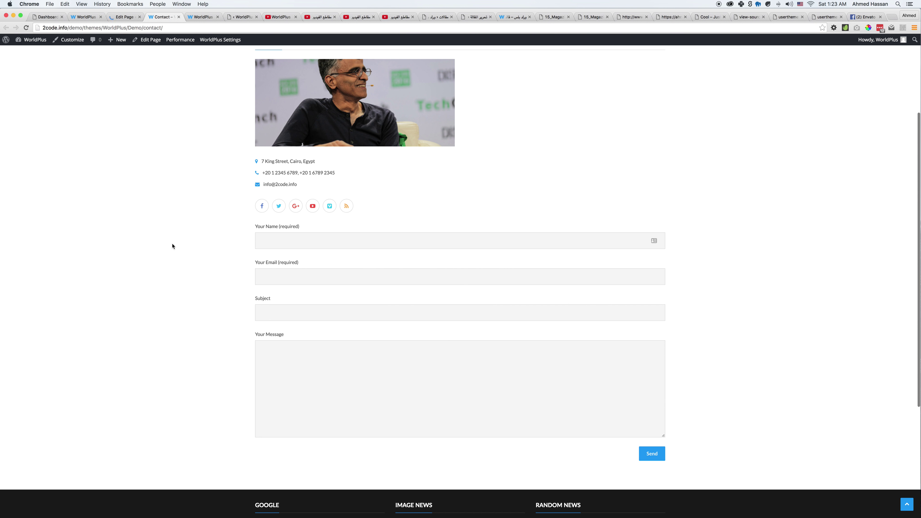
{"action": "scroll", "coordinate": [172, 246], "scroll_direction": "up", "scroll_amount": 3}
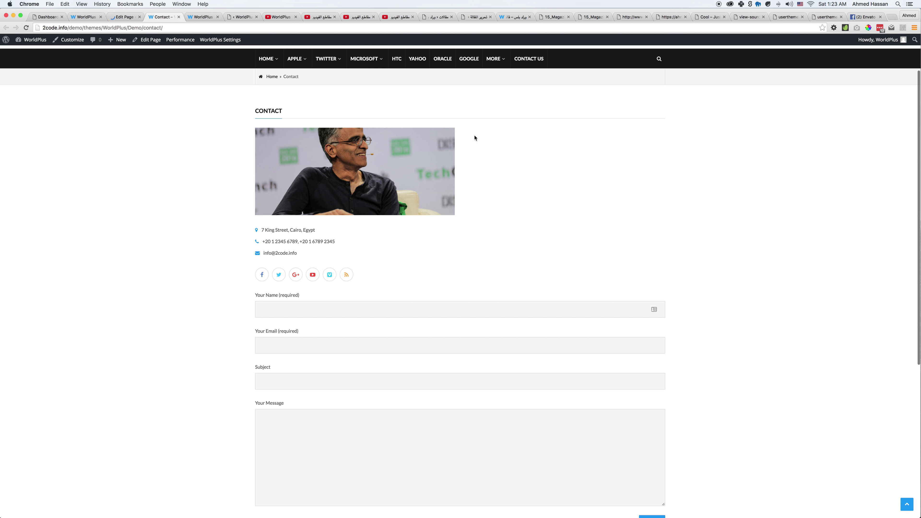
Capture the empty area beside the contact image in Droplr, annotate it with "Here the map", and discard the capture.
{"action": "key", "text": "super+shift+4"}
{"action": "left_click_drag", "start_coordinate": [465, 127], "coordinate": [660, 237]}
{"action": "left_click", "coordinate": [473, 95]}
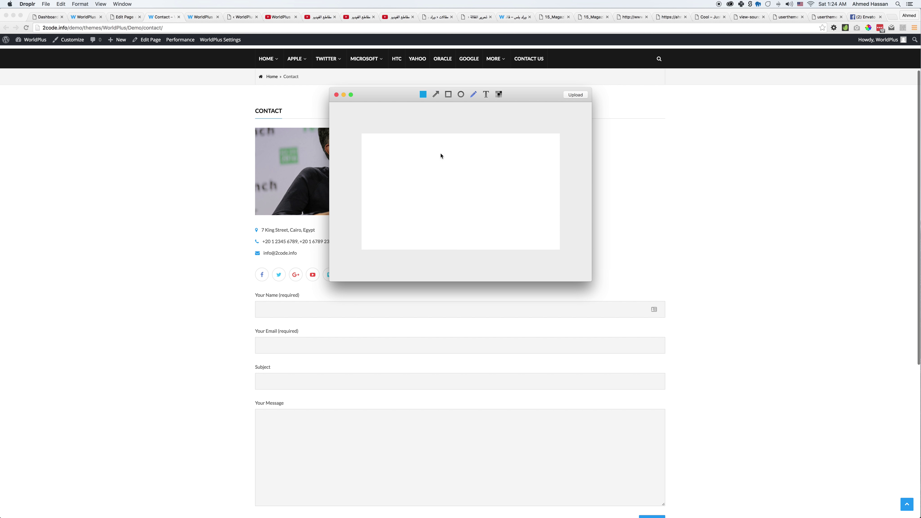
{"action": "left_click", "coordinate": [486, 94]}
{"action": "left_click", "coordinate": [391, 170]}
{"action": "type", "text": "Here the m"}
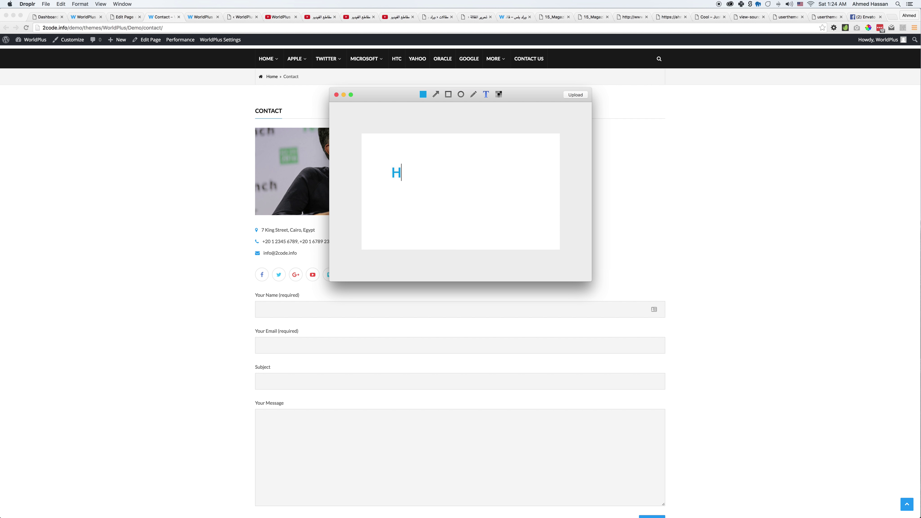
{"action": "type", "text": "ap"}
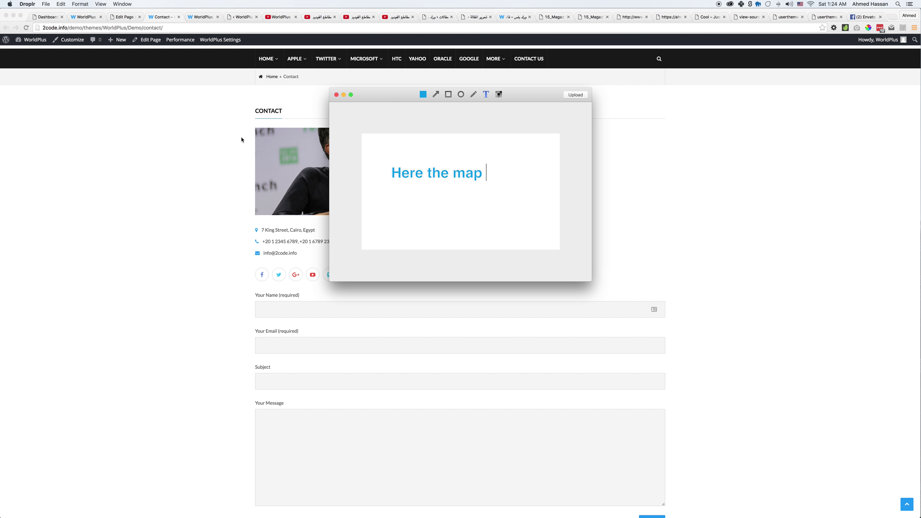
{"action": "left_click", "coordinate": [336, 94]}
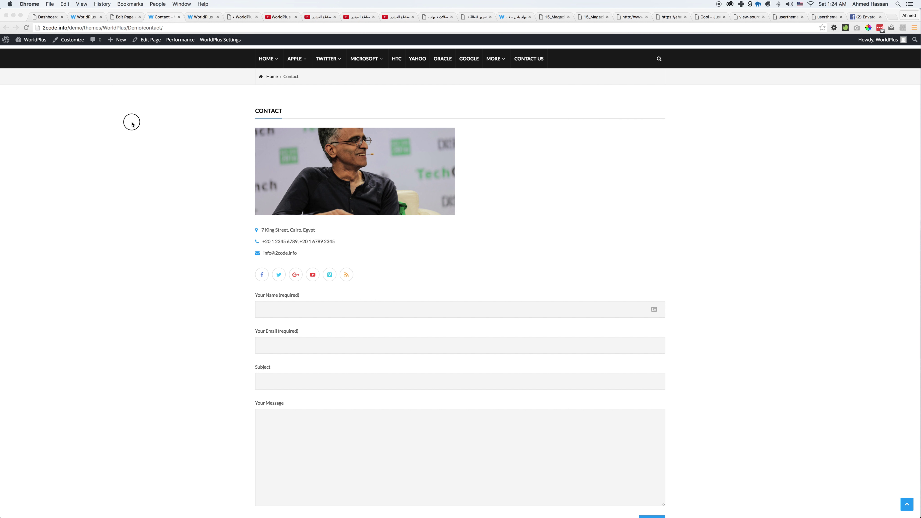
Open the site's existing Contact Us page in a separate tab and examine its form layout and map.
{"action": "scroll", "coordinate": [134, 138], "scroll_direction": "up", "scroll_amount": 2}
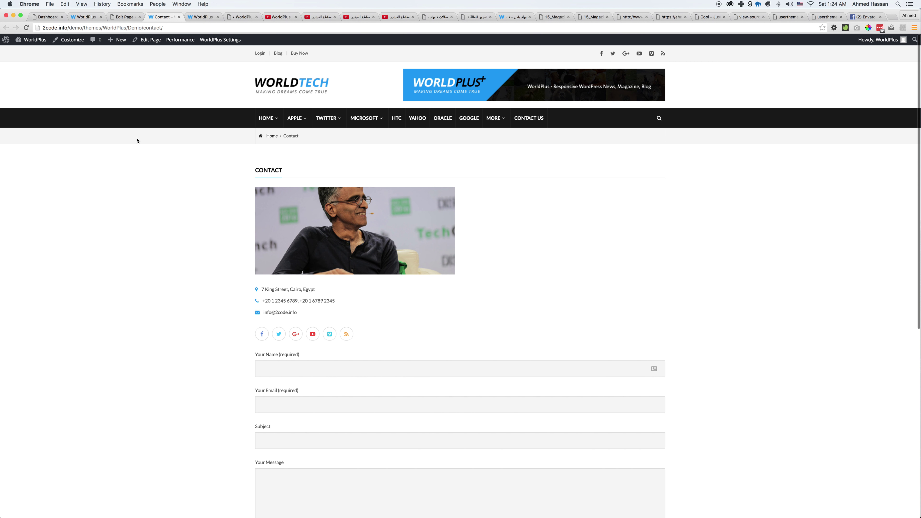
{"action": "left_click", "coordinate": [529, 118], "text": "super"}
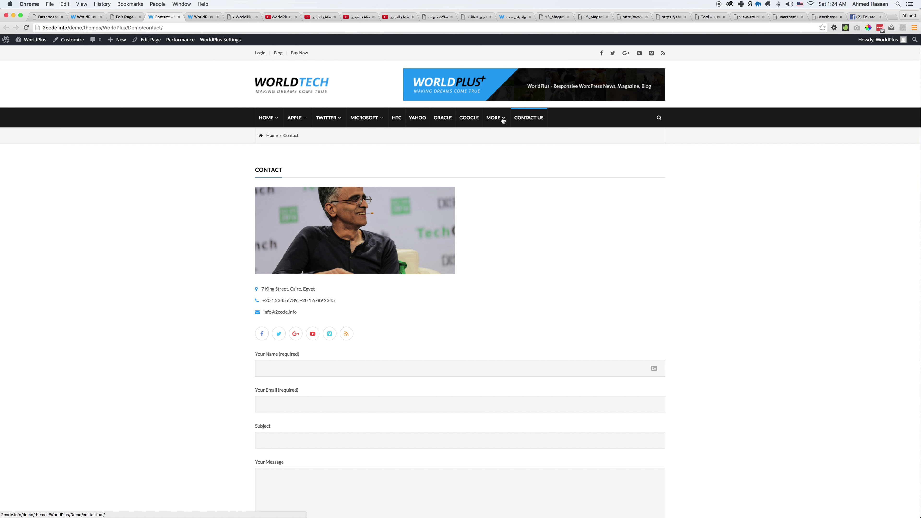
{"action": "key", "text": "super+alt+Right"}
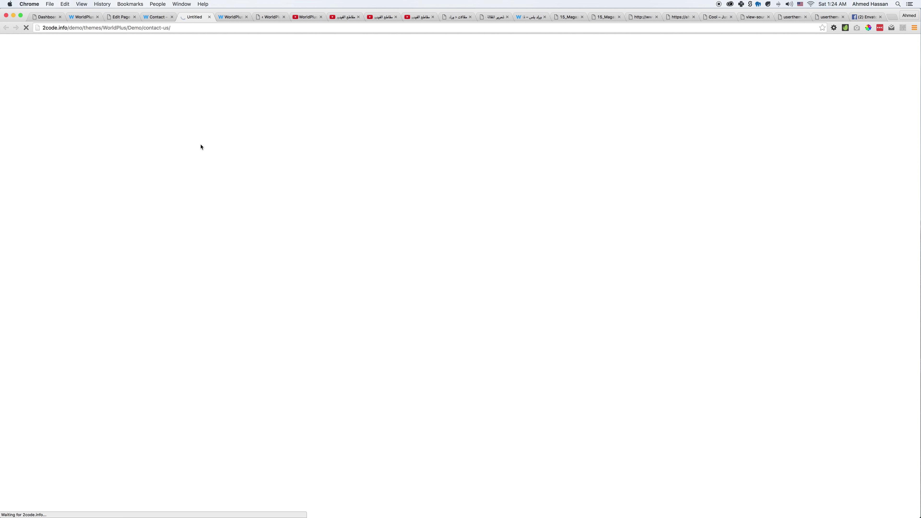
{"action": "key", "text": "super+alt+Left"}
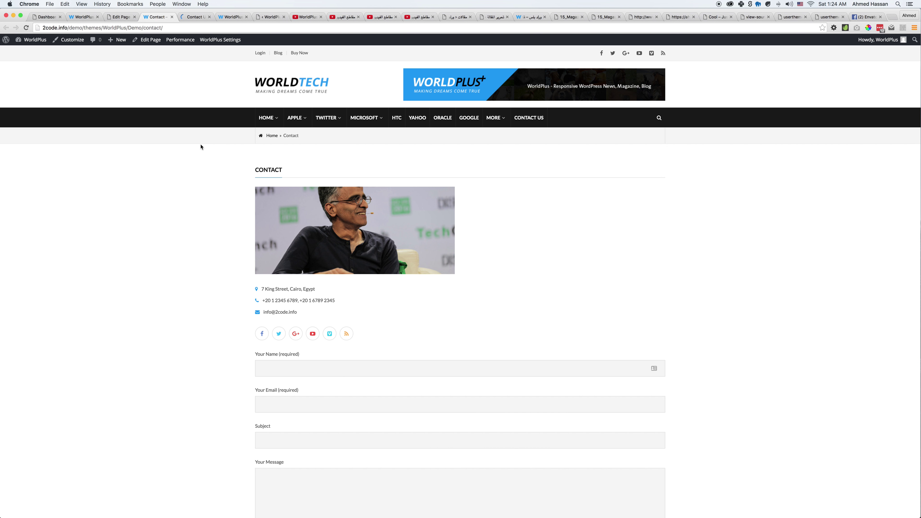
{"action": "key", "text": "super+alt+Right"}
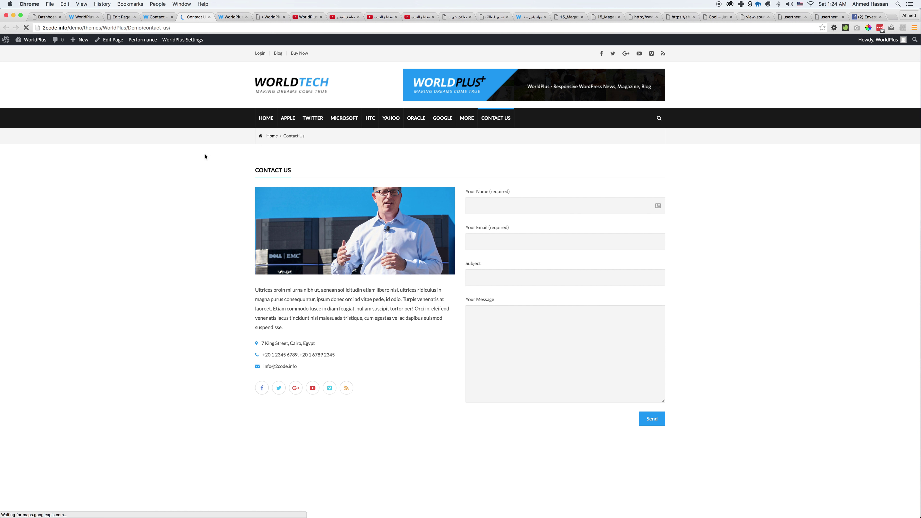
{"action": "scroll", "coordinate": [140, 335], "scroll_direction": "down", "scroll_amount": 5}
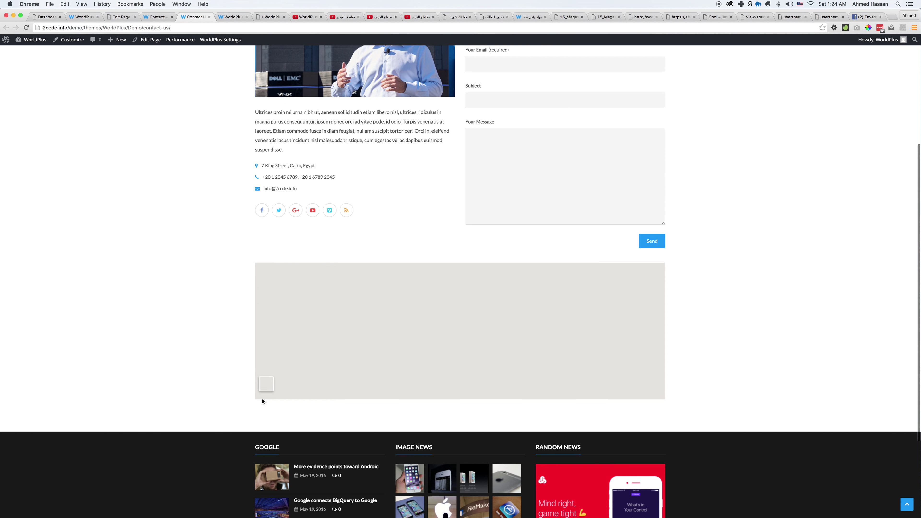
Open the existing Contact Us page for editing and copy its Google map embed code.
{"action": "left_click", "coordinate": [152, 45], "text": "super"}
{"action": "key", "text": "super+alt+Right"}
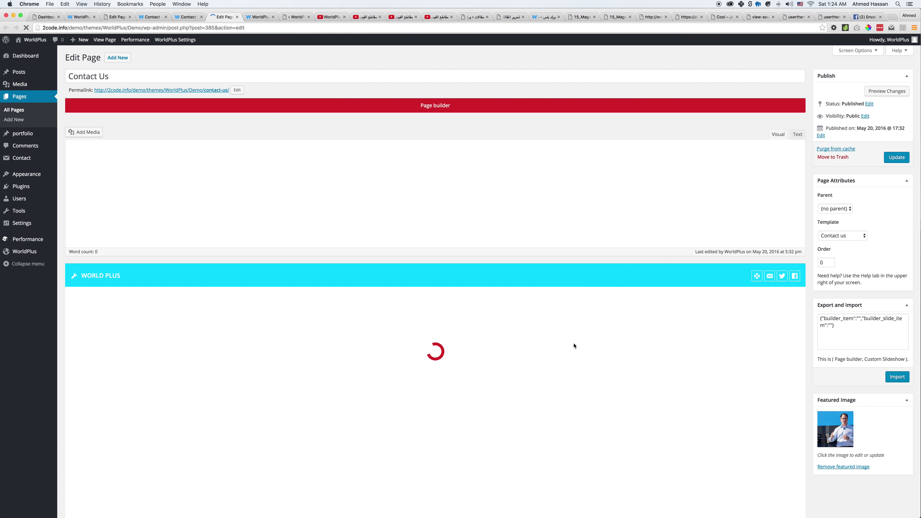
{"action": "scroll", "coordinate": [575, 344], "scroll_direction": "down", "scroll_amount": 5}
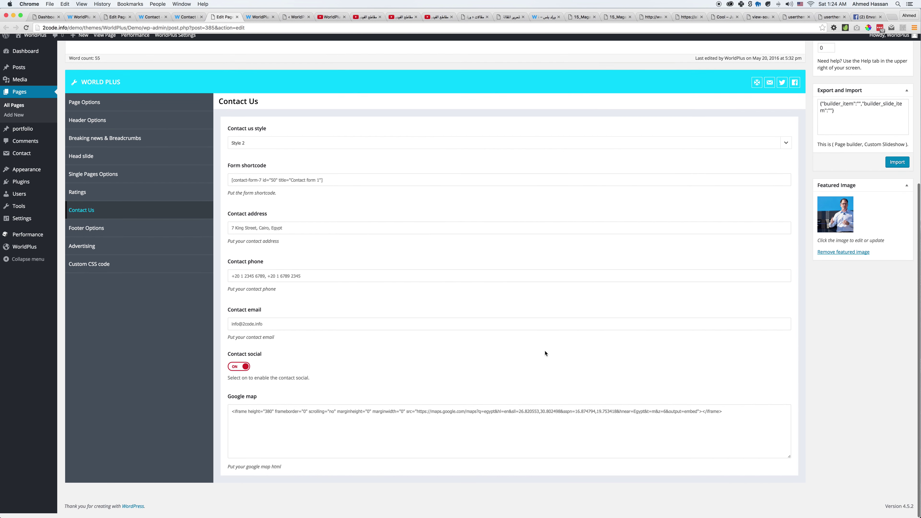
{"action": "left_click", "coordinate": [317, 421]}
{"action": "key", "text": "super+a"}
Paste the embed code as the Google map of the new Contact page and update the page.
{"action": "key", "text": "super+alt+Left"}
{"action": "key", "text": "super+alt+Left"}
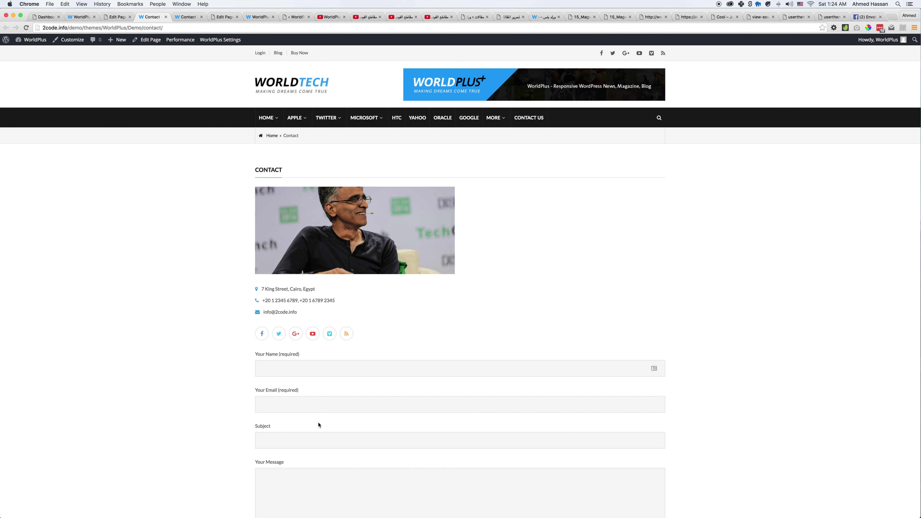
{"action": "key", "text": "super+alt+Left"}
{"action": "scroll", "coordinate": [315, 435], "scroll_direction": "down", "scroll_amount": 5}
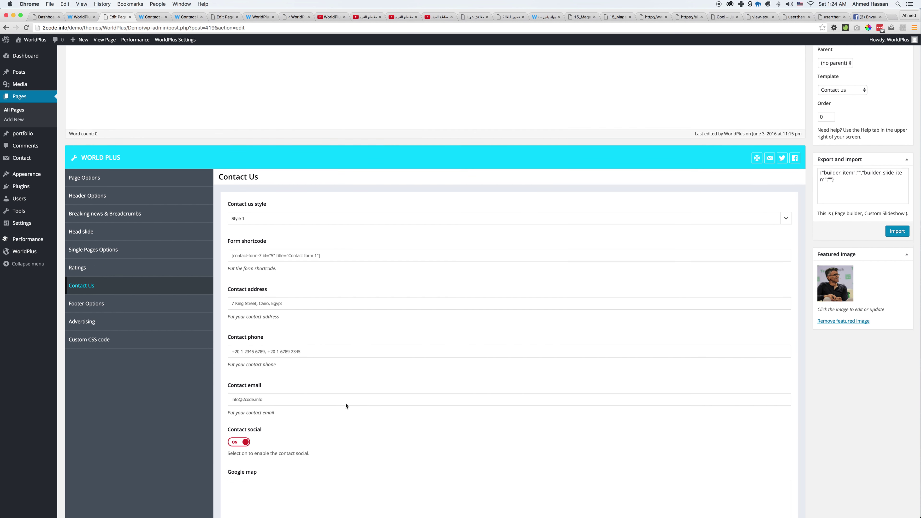
{"action": "left_click", "coordinate": [295, 414]}
{"action": "key", "text": "super+v"}
{"action": "scroll", "coordinate": [619, 319], "scroll_direction": "up", "scroll_amount": 5}
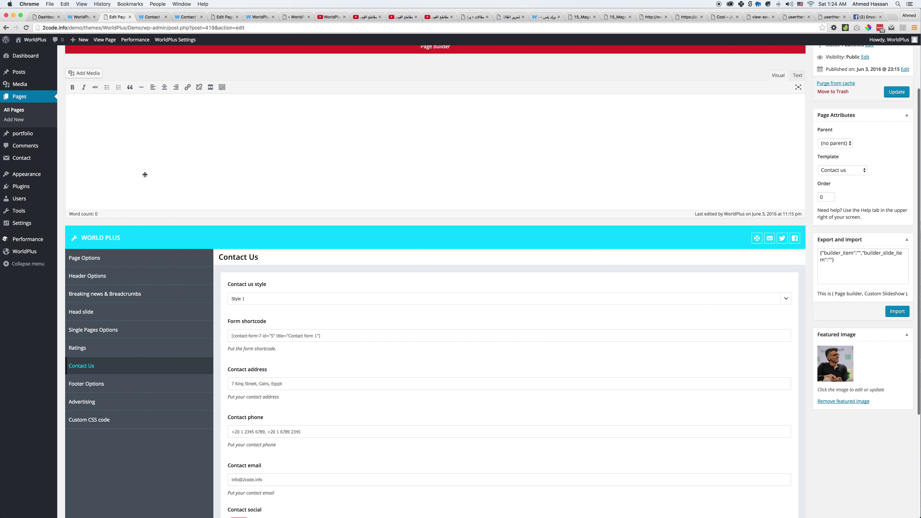
Copy the whole body paragraph from the editor of the existing Contact Us page.
{"action": "key", "text": "super+alt+Right"}
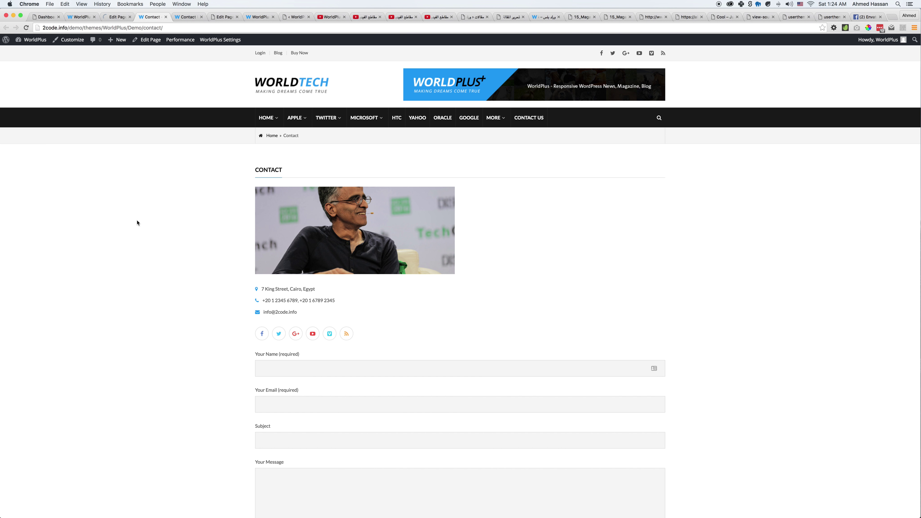
{"action": "key", "text": "super+alt+Right"}
{"action": "key", "text": "super+alt+Right"}
{"action": "key", "text": "super+alt+Right"}
{"action": "scroll", "coordinate": [276, 172], "scroll_direction": "up", "scroll_amount": 5}
{"action": "triple_click", "coordinate": [251, 177]}
{"action": "key", "text": "super+c"}
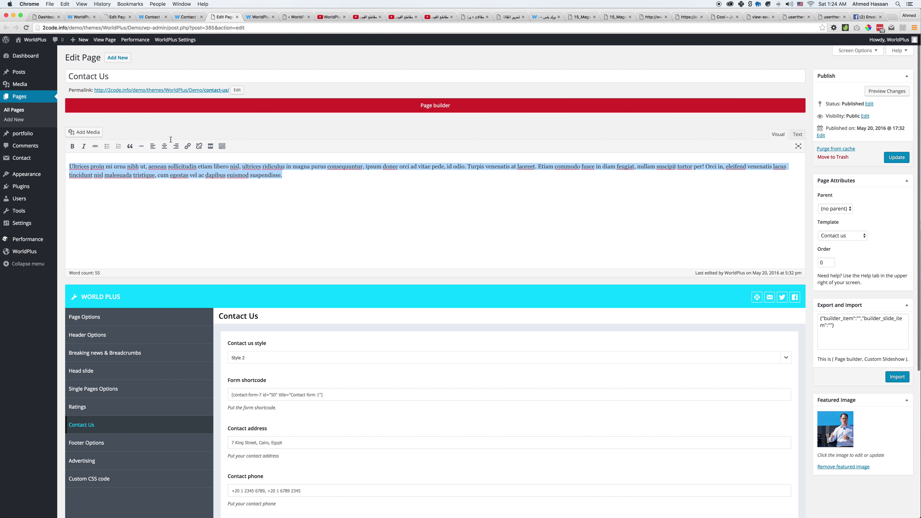
Close the two tabs of the existing Contact Us page and reload the new Contact page to check its map.
{"action": "key", "text": "super+w"}
{"action": "key", "text": "super+w"}
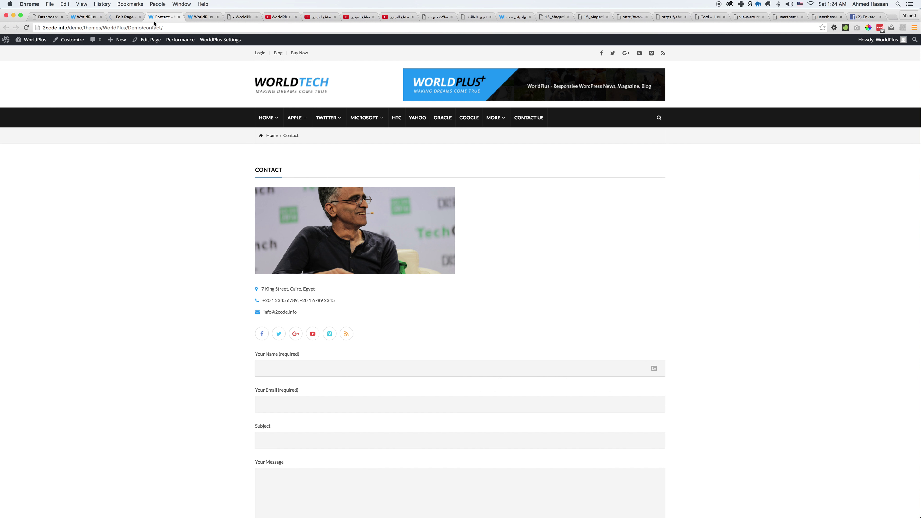
{"action": "key", "text": "super+r"}
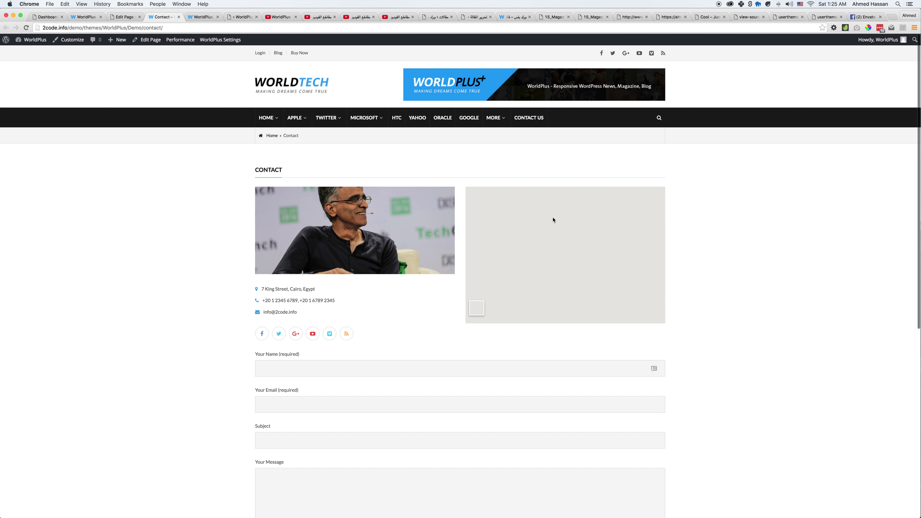
Set the Contact page's contact us style to Style 2 and paste the copied paragraph as its body content.
{"action": "key", "text": "ctrl+shift+Tab"}
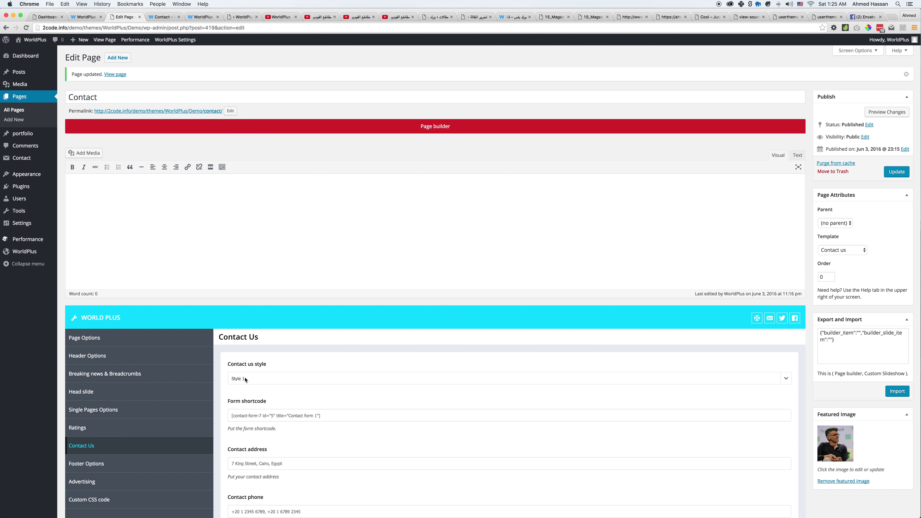
{"action": "left_click", "coordinate": [249, 379]}
{"action": "left_click", "coordinate": [249, 381]}
{"action": "key", "text": "super+v"}
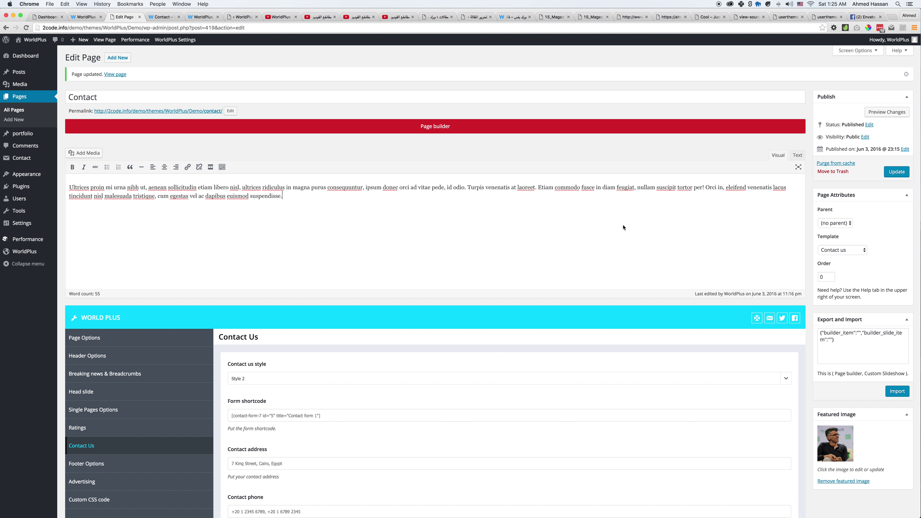
Reload the published Contact page and review its Style 2 layout down to the map.
{"action": "key", "text": "ctrl+Tab"}
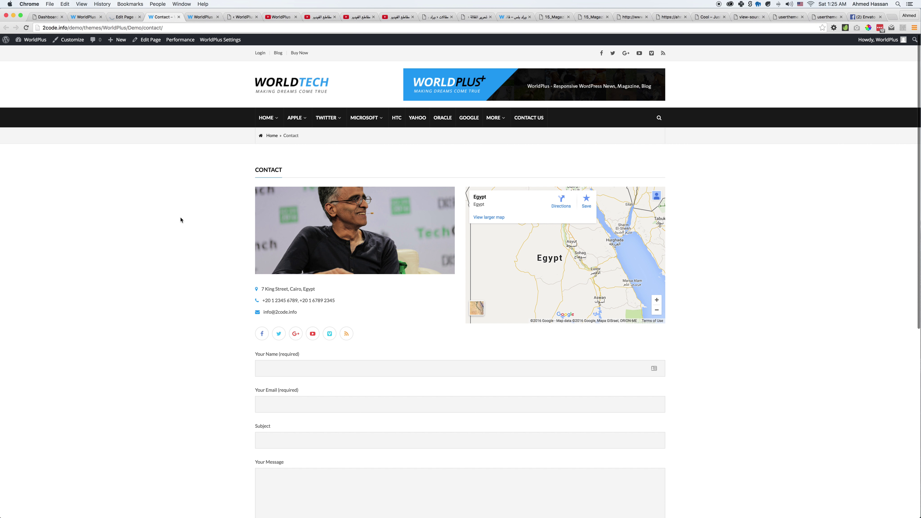
{"action": "key", "text": "super+r"}
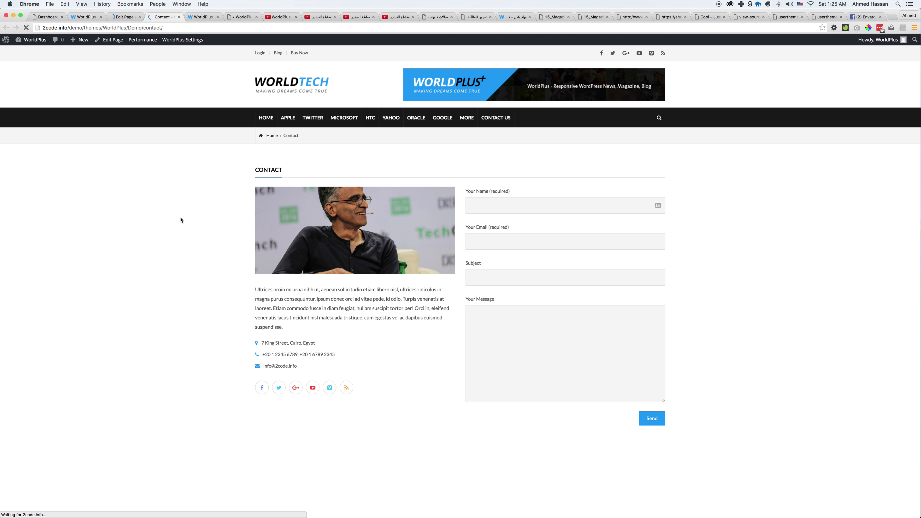
{"action": "scroll", "coordinate": [177, 219], "scroll_direction": "down", "scroll_amount": 5}
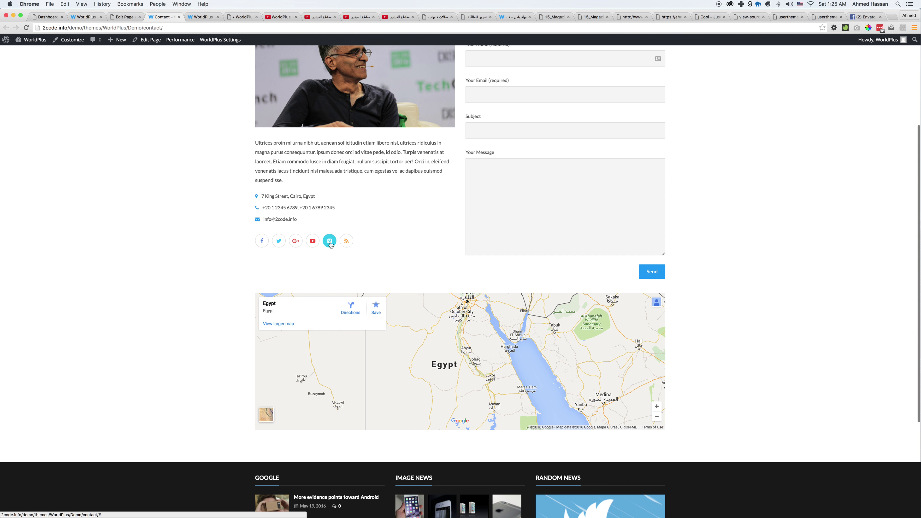
{"action": "scroll", "coordinate": [141, 247], "scroll_direction": "up", "scroll_amount": 5}
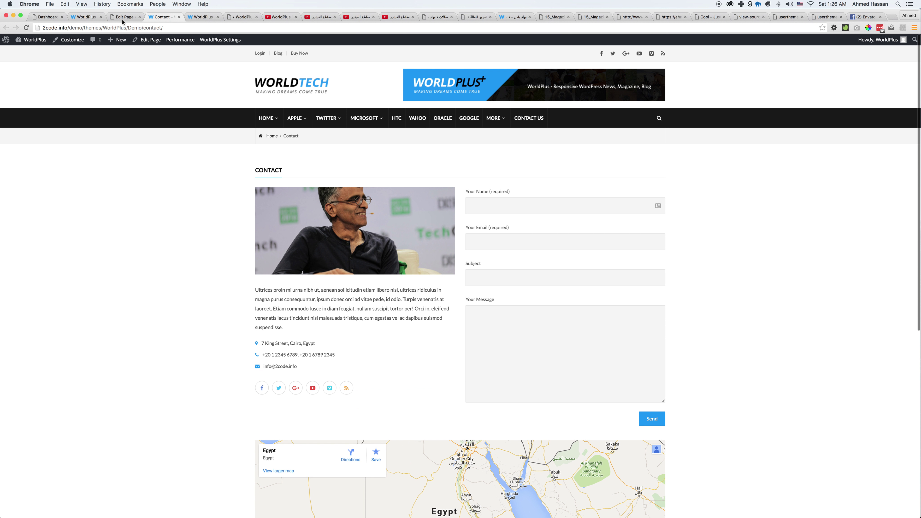
Add a new page titled Login with the Login template, publish it and open it in a new tab.
{"action": "left_click", "coordinate": [125, 17]}
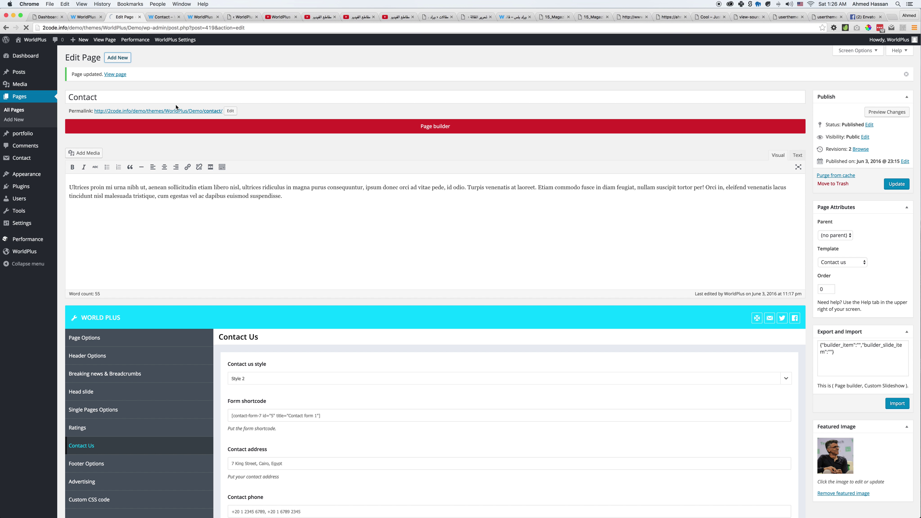
{"action": "left_click", "coordinate": [118, 58]}
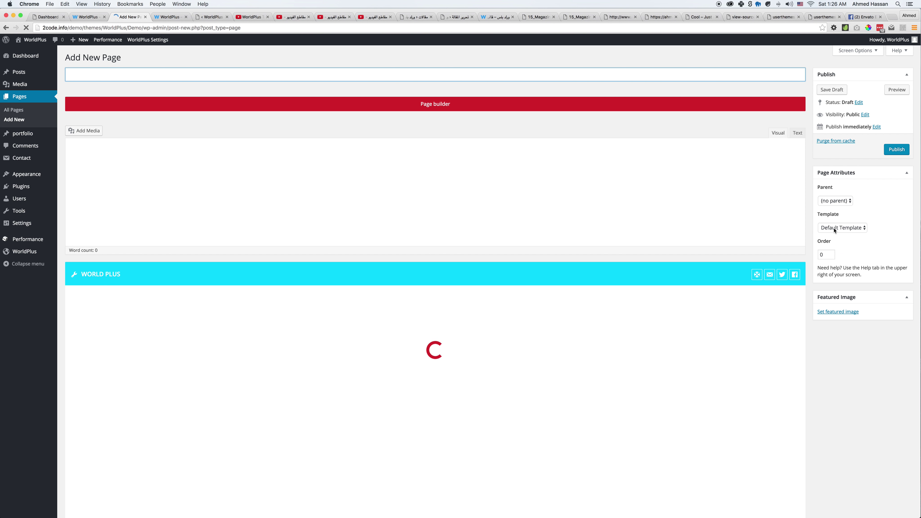
{"action": "left_click", "coordinate": [829, 228]}
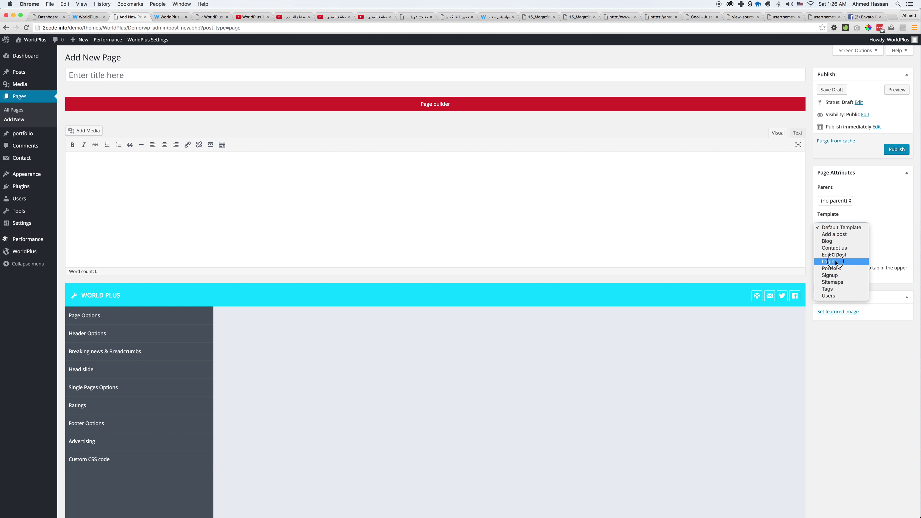
{"action": "left_click", "coordinate": [835, 262]}
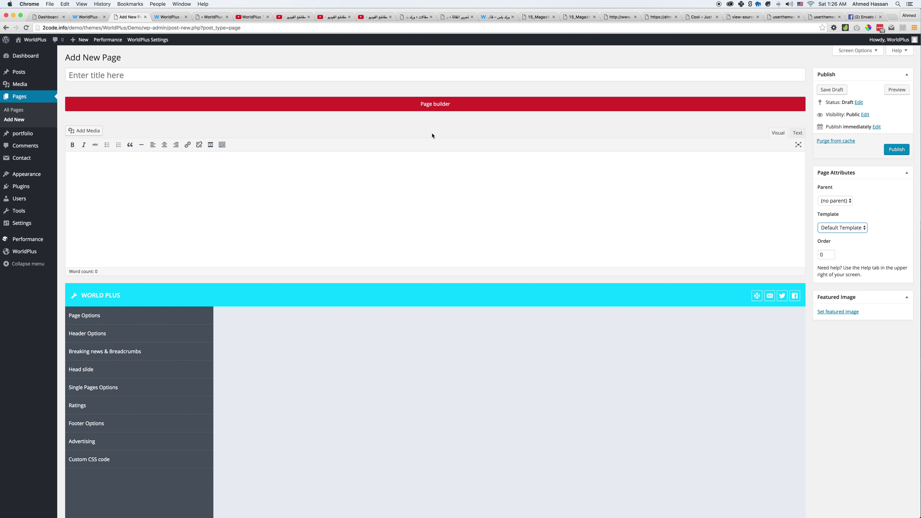
{"action": "left_click", "coordinate": [444, 77]}
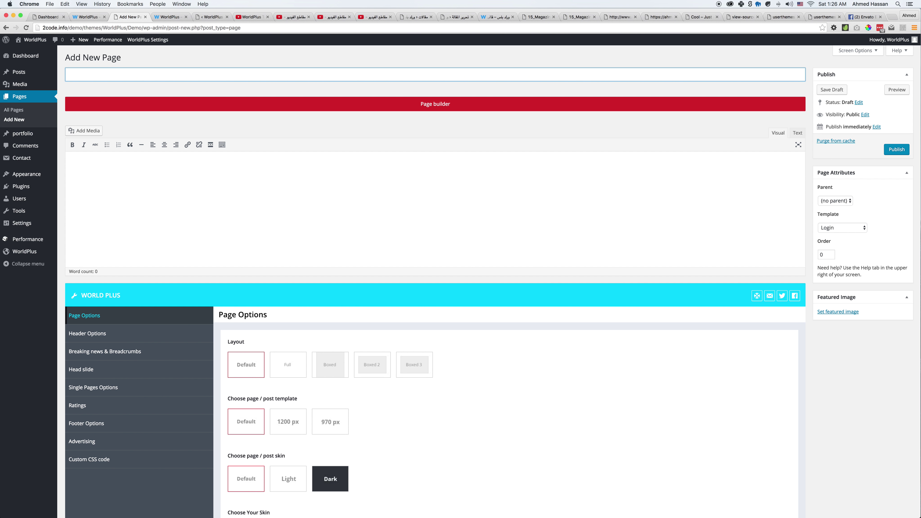
{"action": "type", "text": "Login"}
{"action": "left_click", "coordinate": [895, 149]}
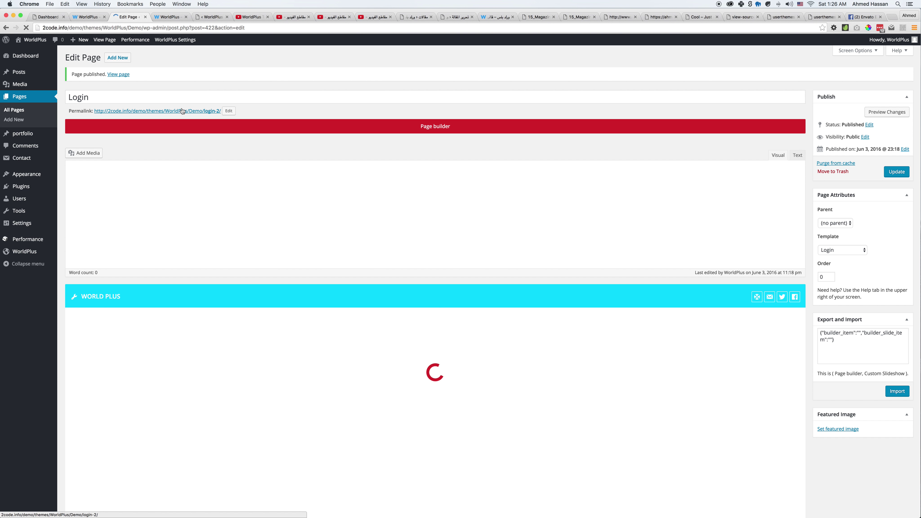
{"action": "left_click", "coordinate": [182, 111], "text": "super"}
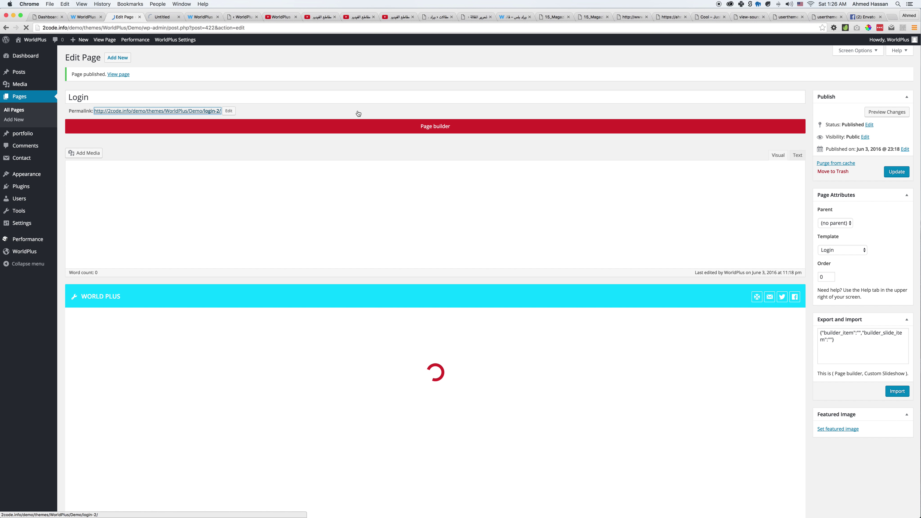
{"action": "left_click", "coordinate": [850, 251]}
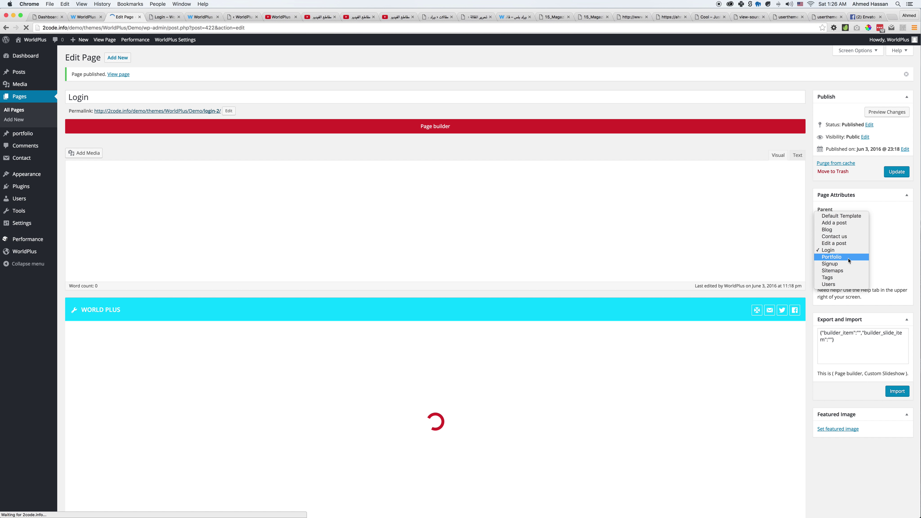
{"action": "left_click", "coordinate": [847, 261]}
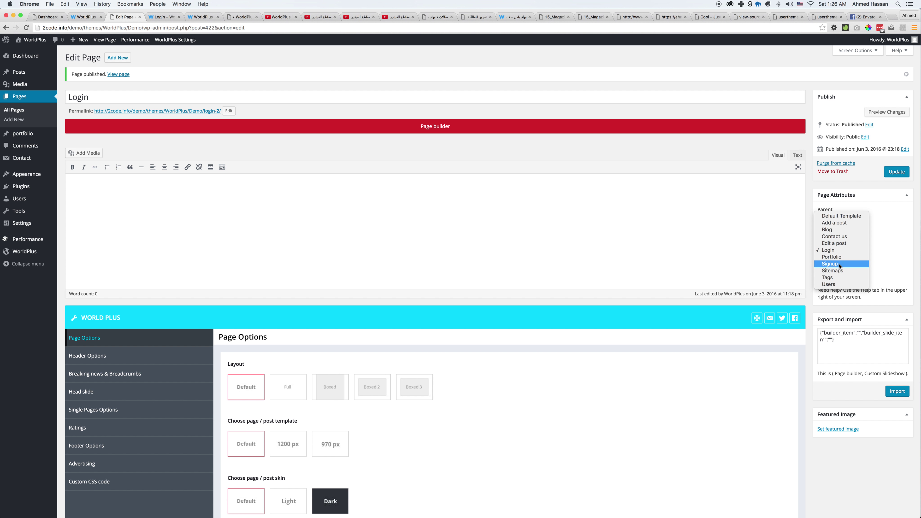
{"action": "key", "text": "Escape"}
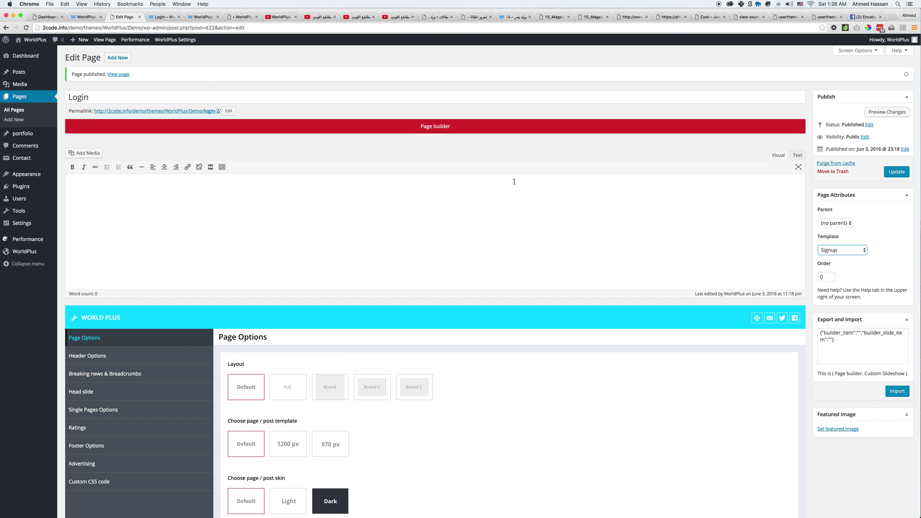
Start another page in a new tab, assign the Signup template, title it Signup and publish it.
{"action": "left_click", "coordinate": [117, 57], "text": "super"}
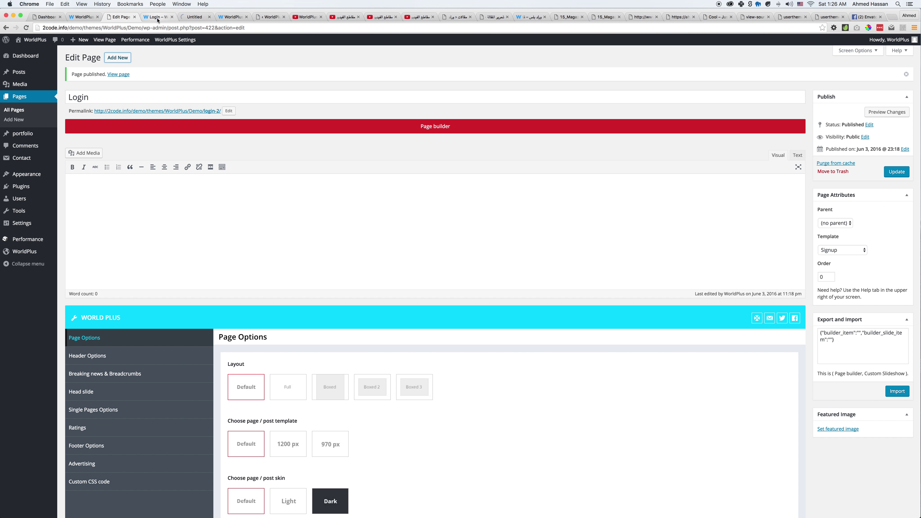
{"action": "left_click", "coordinate": [184, 19]}
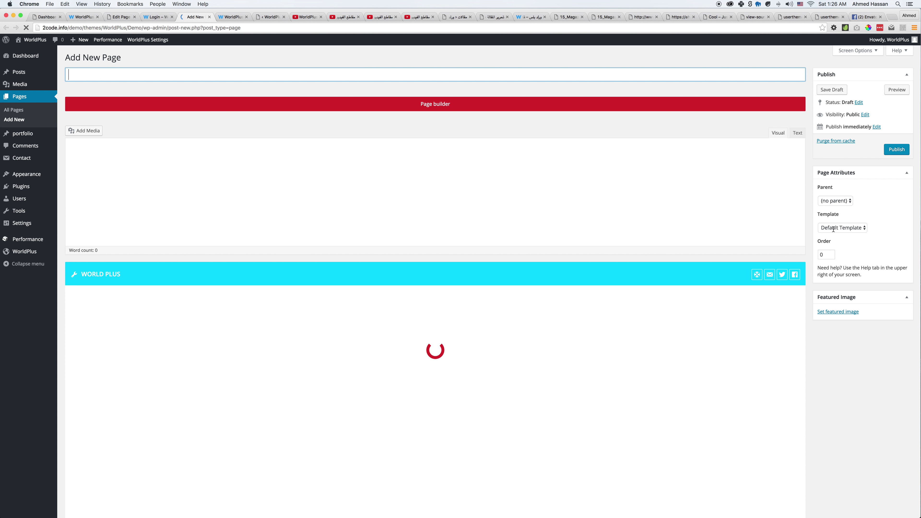
{"action": "left_click", "coordinate": [833, 228]}
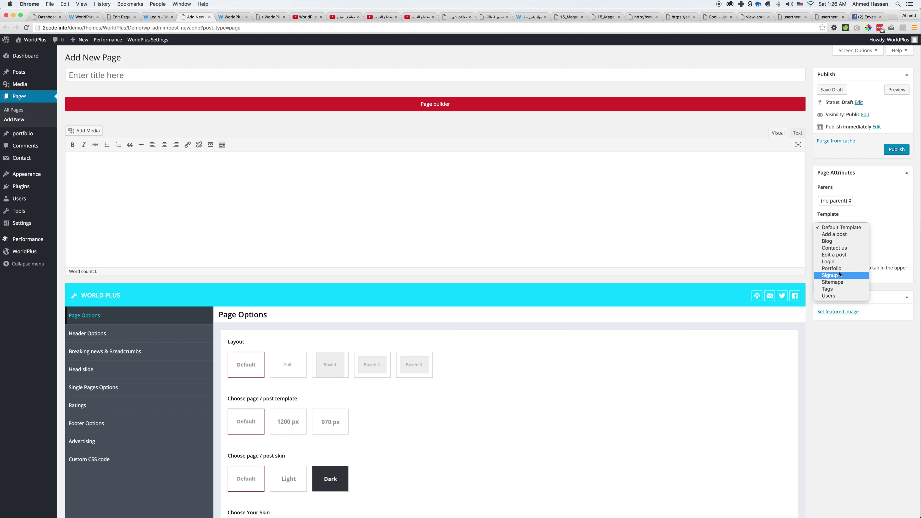
{"action": "left_click", "coordinate": [816, 275]}
{"action": "left_click", "coordinate": [304, 73]}
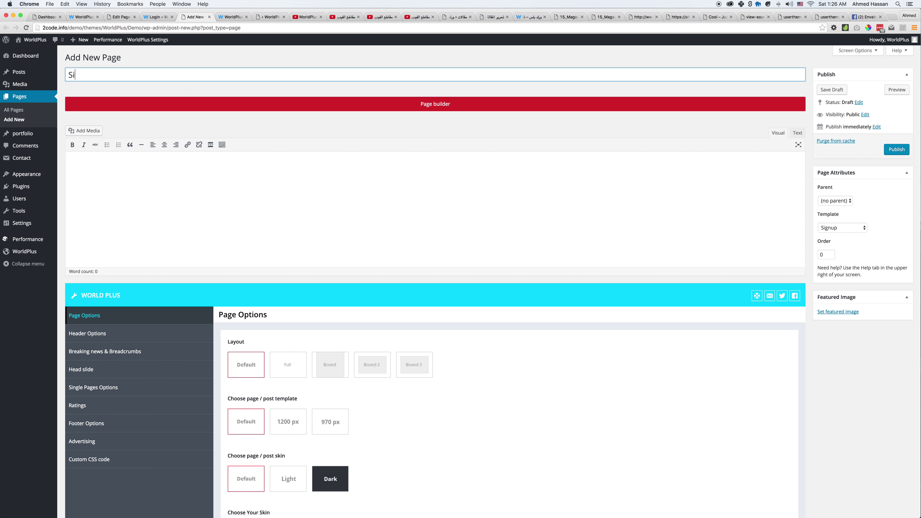
{"action": "type", "text": "Signup"}
{"action": "left_click", "coordinate": [897, 150]}
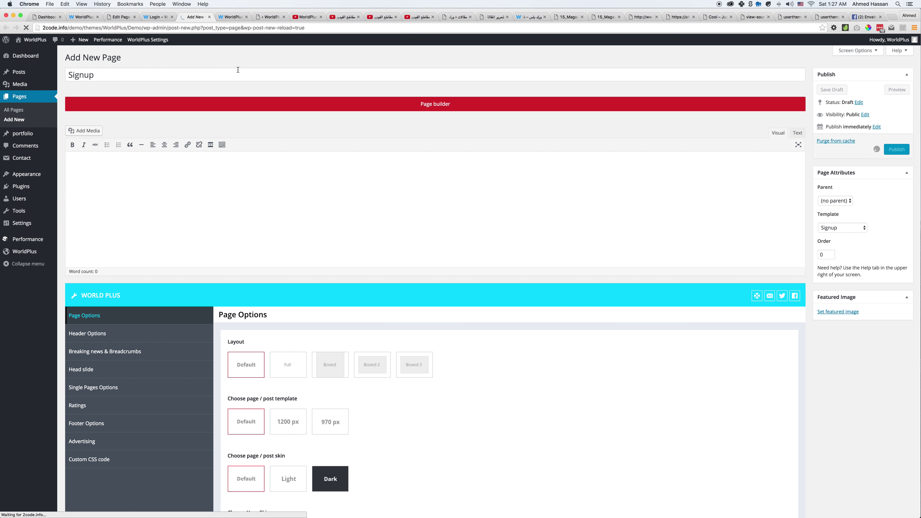
Open the published Login page's address in a new incognito window.
{"action": "key", "text": "ctrl+shift+Tab"}
{"action": "key", "text": "ctrl+shift+Tab"}
{"action": "key", "text": "ctrl+Tab"}
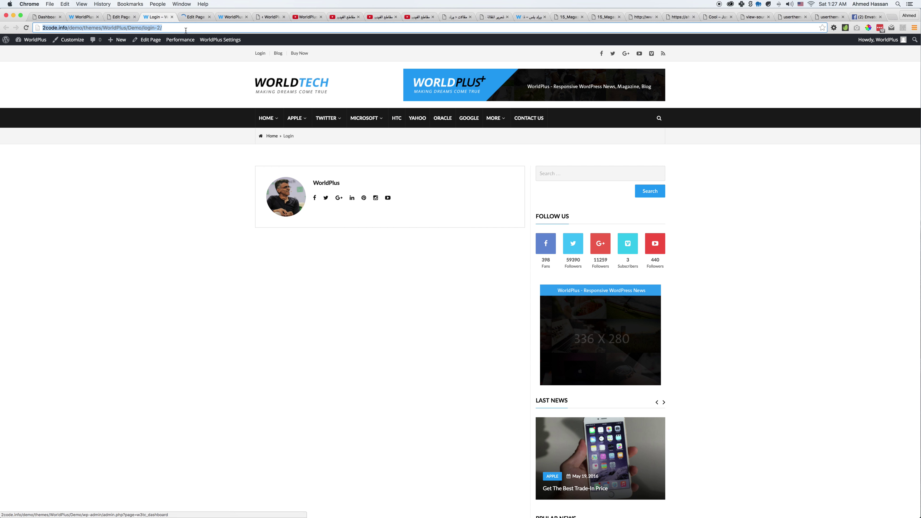
{"action": "mouse_move", "coordinate": [180, 39]}
{"action": "left_click", "coordinate": [187, 62]}
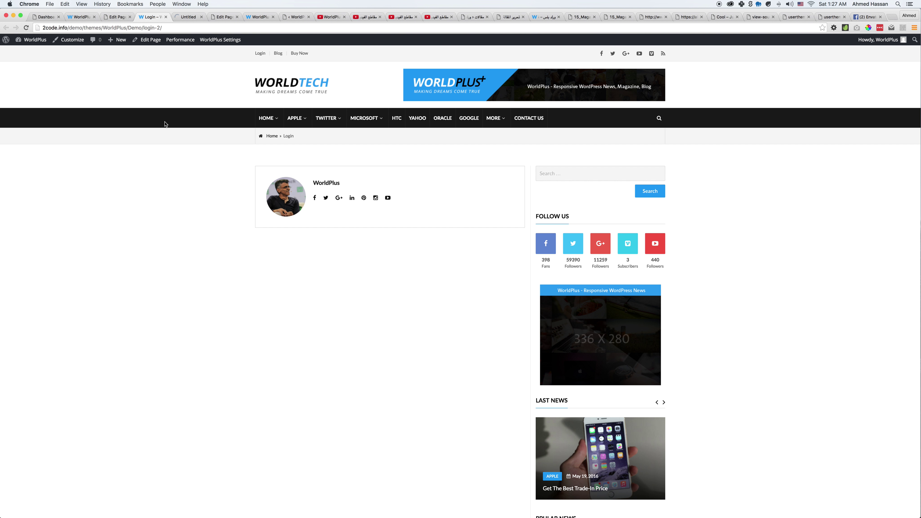
{"action": "key", "text": "super+shift+n"}
{"action": "type", "text": "2code.info/demo/themes/WorldPlus/Demo/login-2/"}
{"action": "key", "text": "Return"}
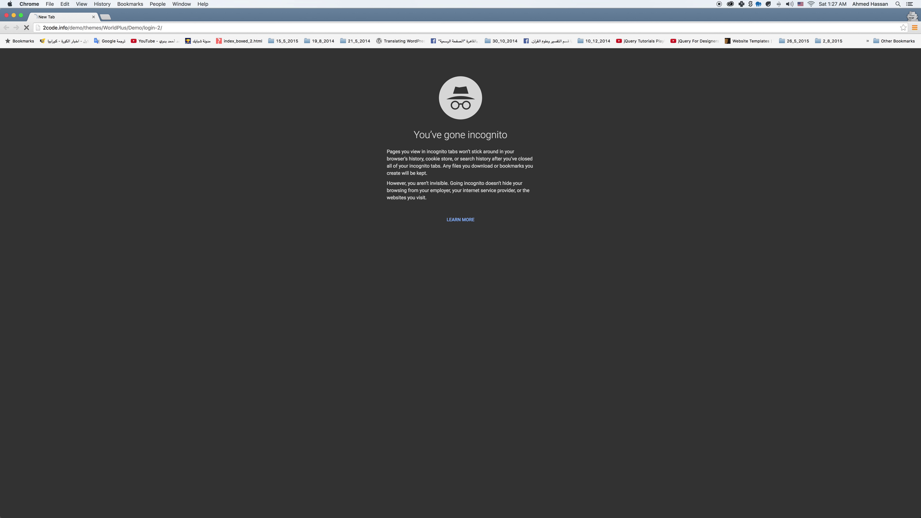
Open the published Signup page, copy its address and load it in a second incognito tab.
{"action": "key", "text": "super+`"}
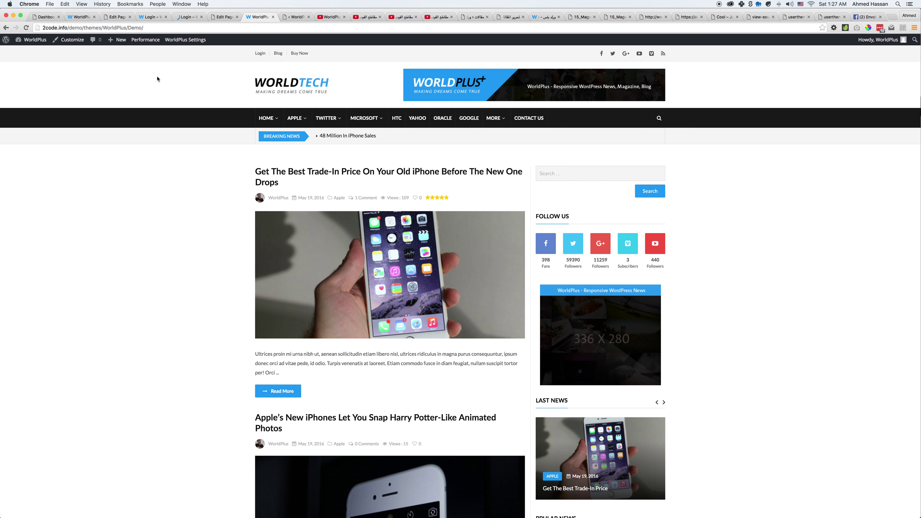
{"action": "key", "text": "super+alt+Right"}
{"action": "left_click", "coordinate": [183, 111]}
{"action": "key", "text": "super+l"}
{"action": "key", "text": "super+c"}
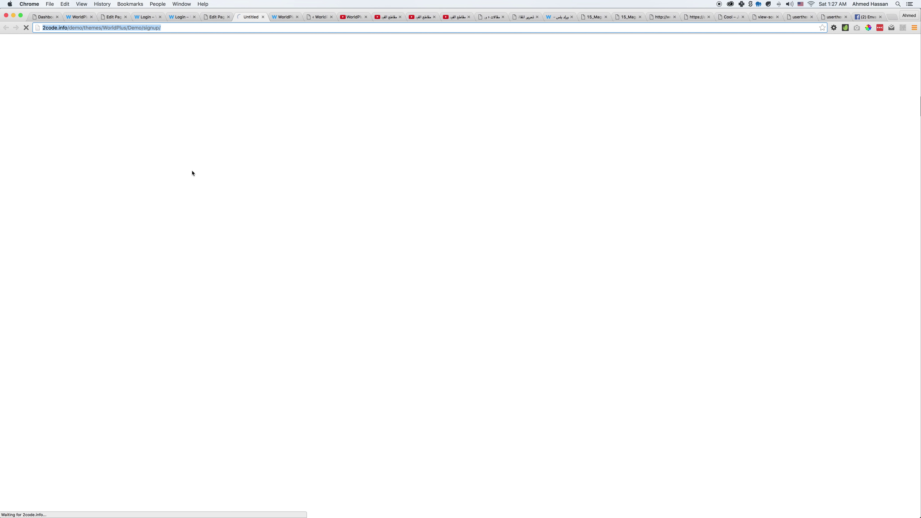
{"action": "key", "text": "super+grave"}
{"action": "key", "text": "super+t"}
{"action": "key", "text": "super+v"}
{"action": "key", "text": "Return"}
Test the Login page in the incognito window by submitting the form with its placeholder values.
{"action": "key", "text": "super+alt+Left"}
{"action": "left_click", "coordinate": [330, 187]}
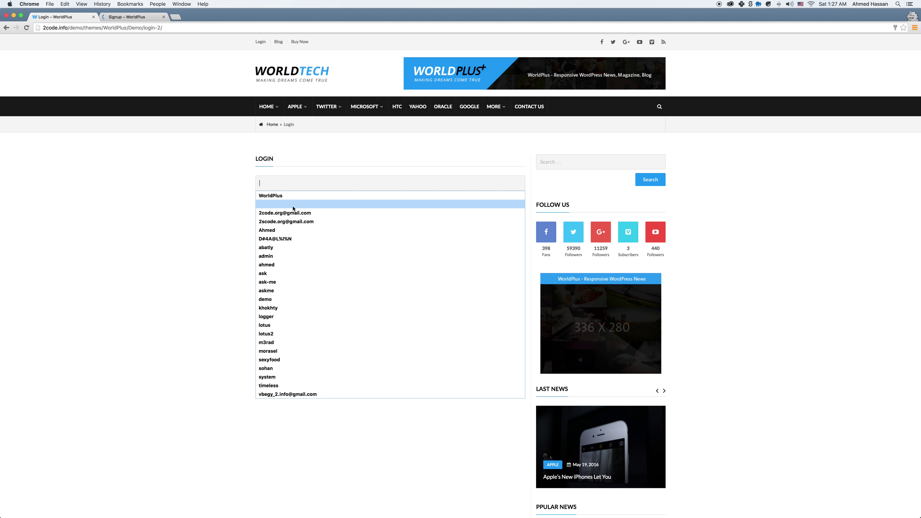
{"action": "left_click", "coordinate": [187, 210]}
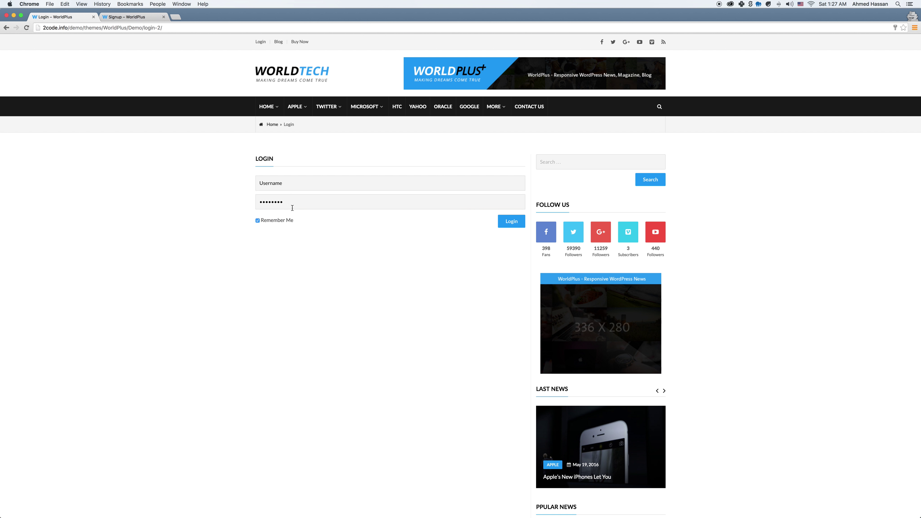
{"action": "left_click", "coordinate": [506, 220]}
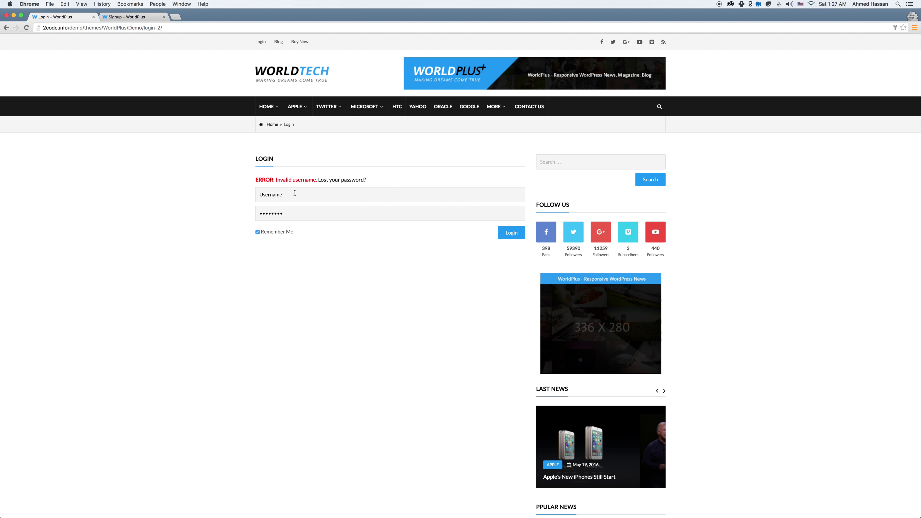
Close both incognito tabs after viewing the signup form, and check the Signup page as a signed-in visitor.
{"action": "key", "text": "super+w"}
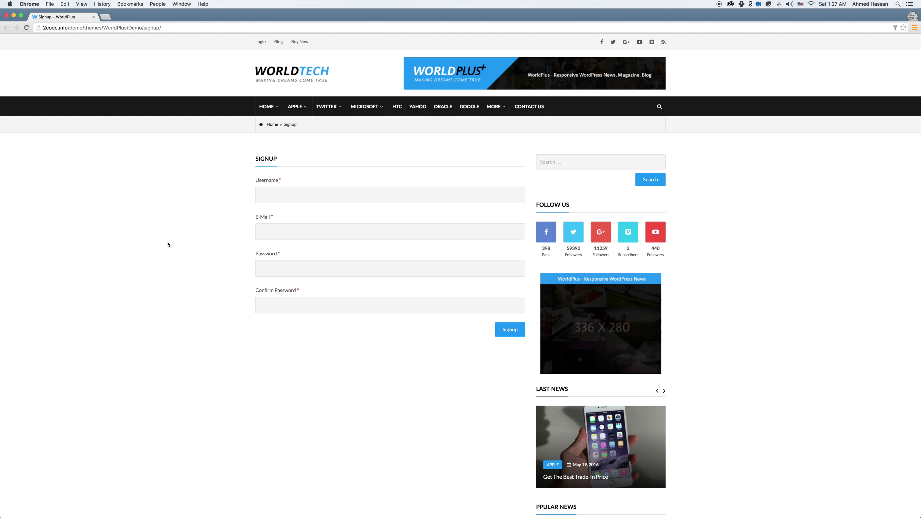
{"action": "key", "text": "super+w"}
{"action": "left_click", "coordinate": [239, 242]}
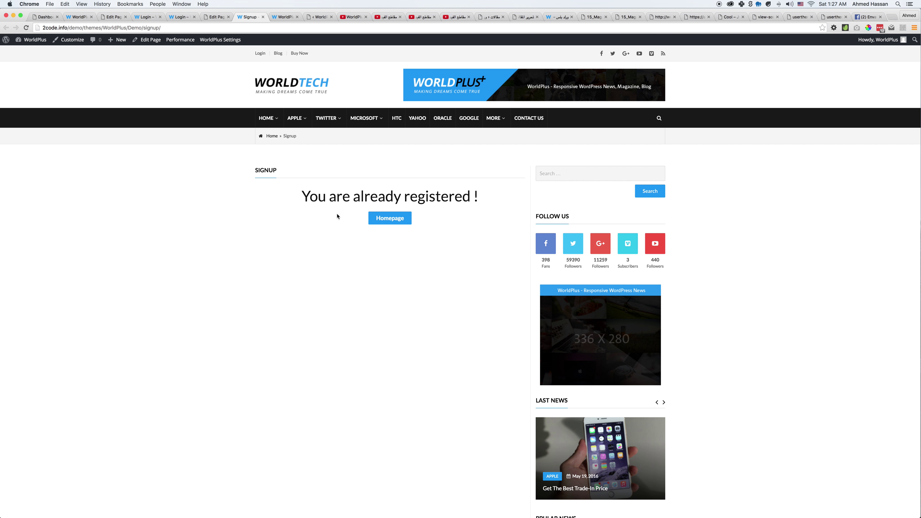
{"action": "left_click_drag", "start_coordinate": [260, 171], "coordinate": [280, 172]}
{"action": "left_click", "coordinate": [242, 225]}
Close the leftover Login and Signup tabs and start a new page from the Signup page's editor.
{"action": "key", "text": "ctrl+shift+Tab"}
{"action": "key", "text": "ctrl+shift+Tab"}
{"action": "key", "text": "ctrl+shift+Tab"}
{"action": "key", "text": "ctrl+Tab"}
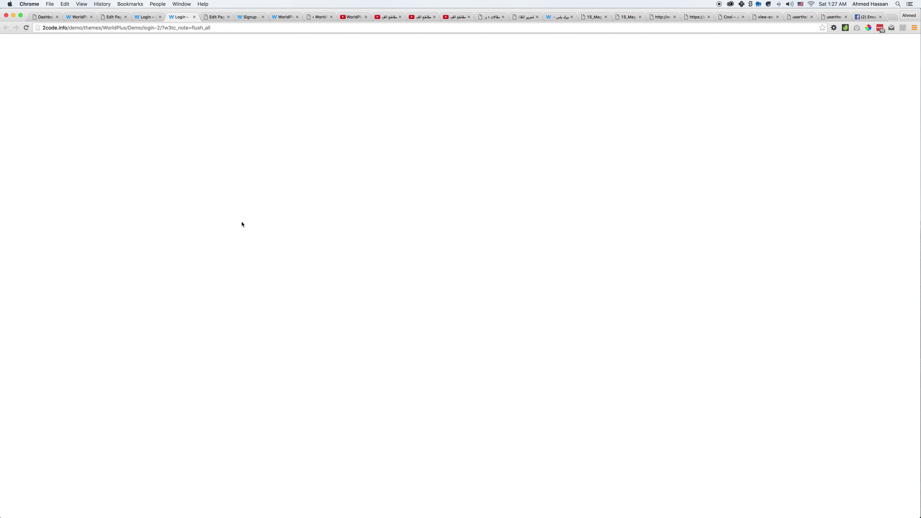
{"action": "key", "text": "super+w"}
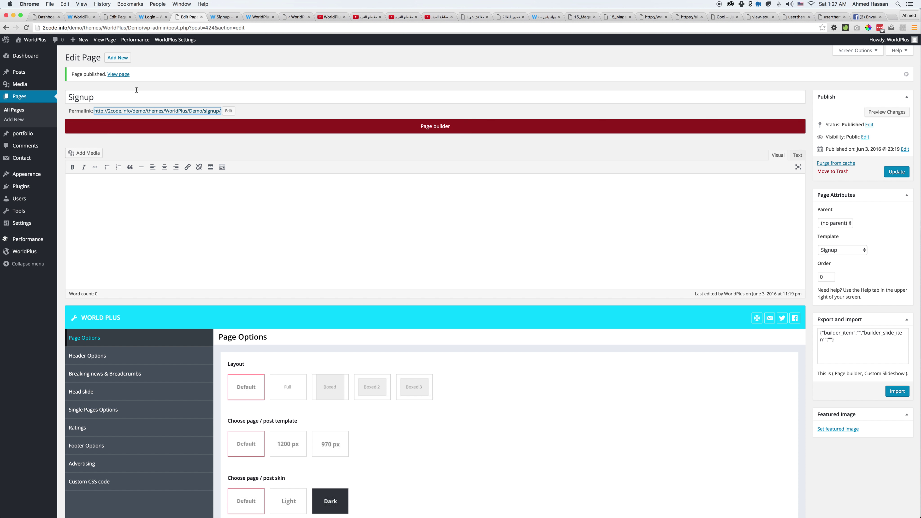
{"action": "key", "text": "ctrl+shift+Tab"}
{"action": "key", "text": "super+w"}
{"action": "key", "text": "ctrl+Tab"}
{"action": "key", "text": "ctrl+shift+Tab"}
{"action": "key", "text": "ctrl+shift+Tab"}
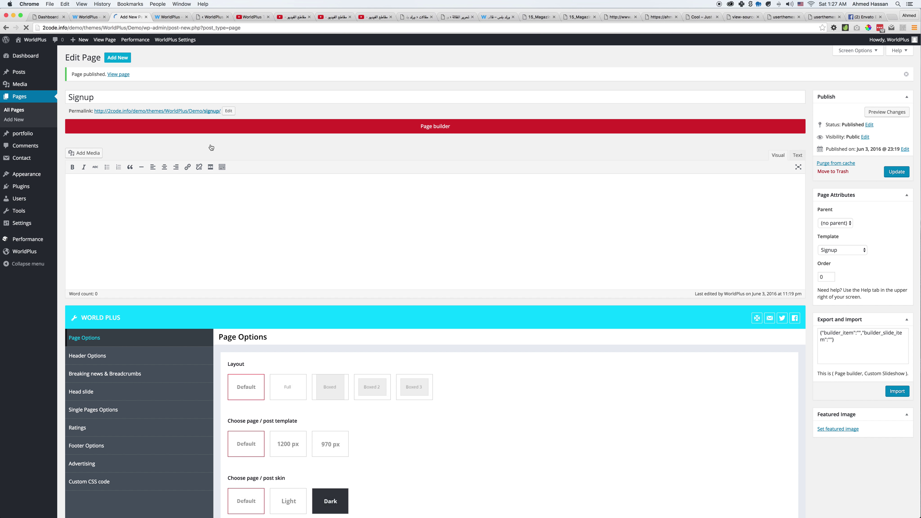
{"action": "key", "text": "super+w"}
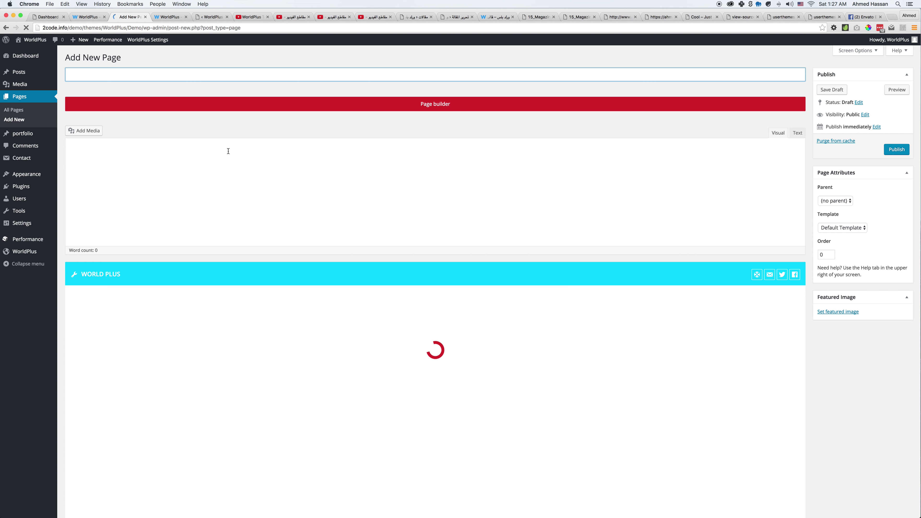
Set up a new page titled Map with the Sitemaps template and the Toggle display option, and publish it.
{"action": "left_click", "coordinate": [832, 229]}
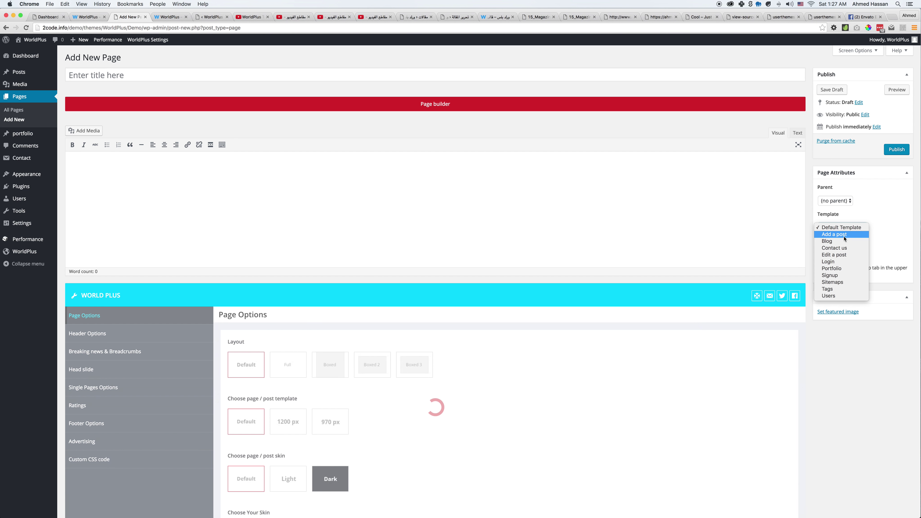
{"action": "left_click", "coordinate": [840, 282]}
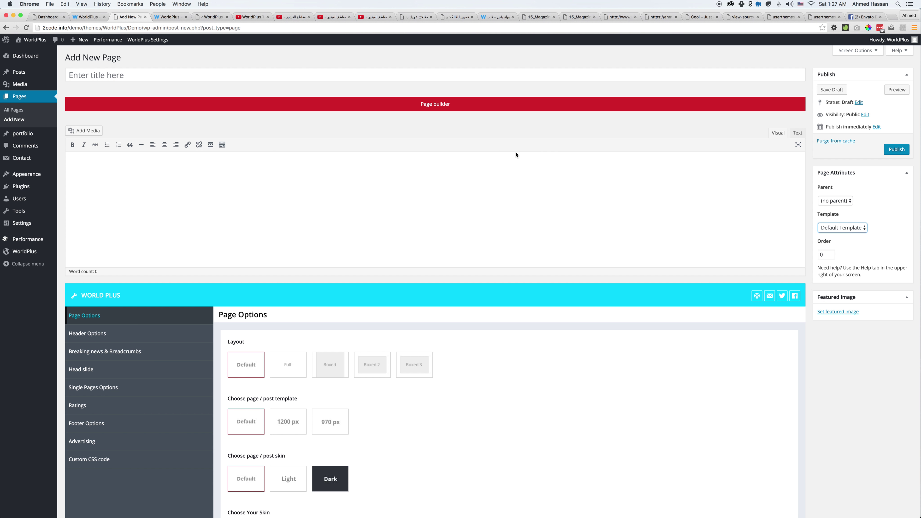
{"action": "left_click", "coordinate": [437, 75]}
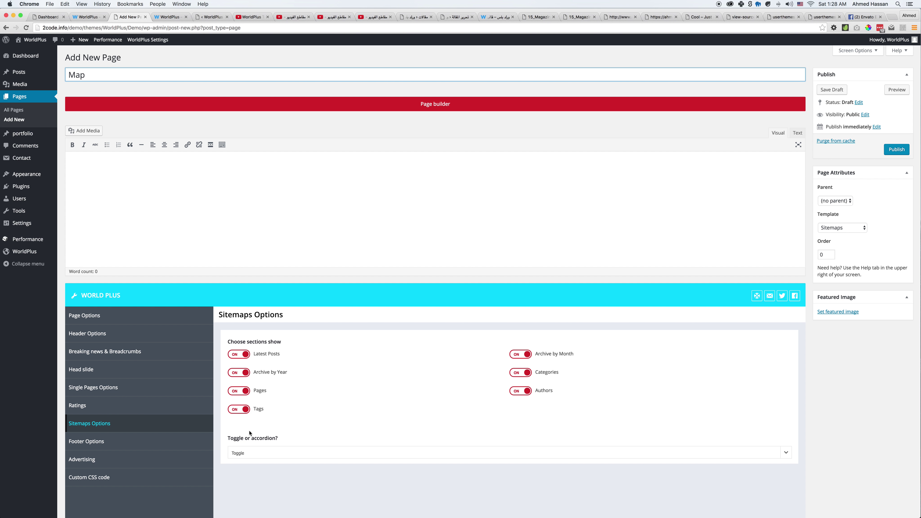
{"action": "left_click", "coordinate": [248, 453]}
{"action": "left_click", "coordinate": [306, 434]}
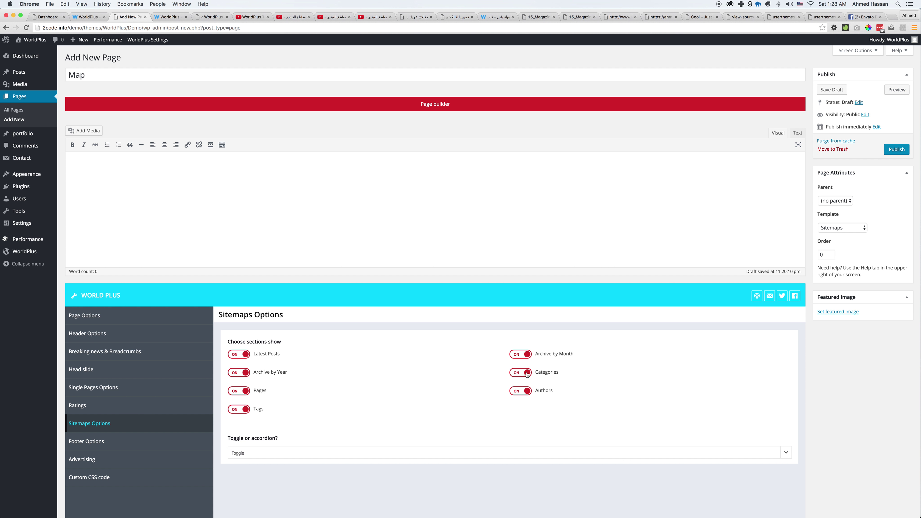
{"action": "left_click", "coordinate": [896, 149]}
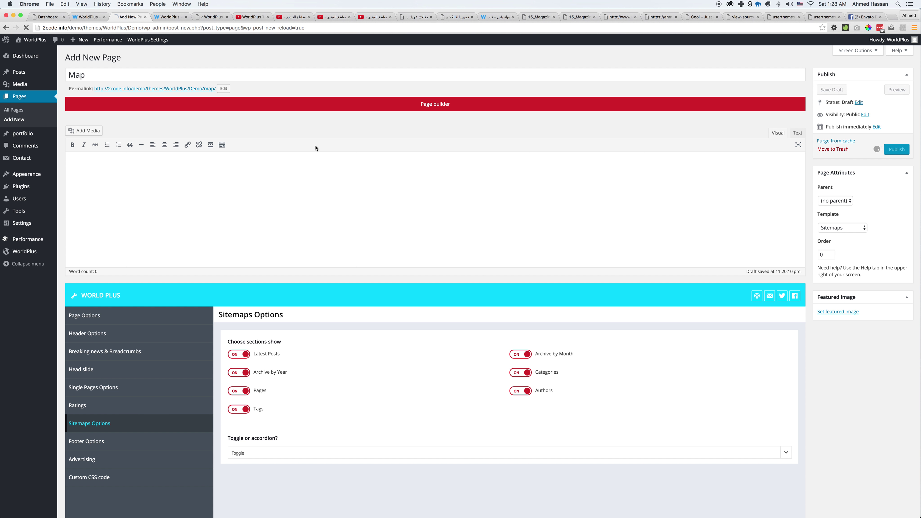
View the published Map page in a new tab and expand its Archive by Month, Archive by Year and Categories sections.
{"action": "left_click", "coordinate": [198, 92], "text": "super"}
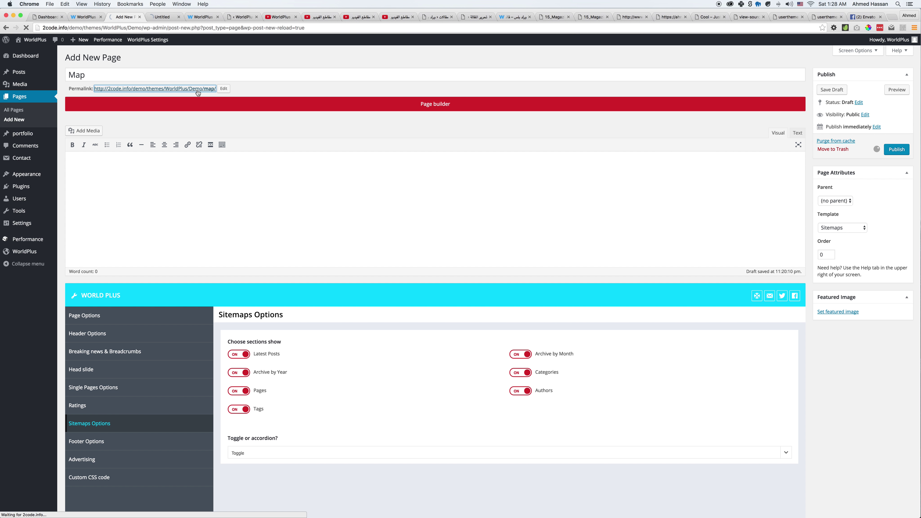
{"action": "key", "text": "ctrl+Tab"}
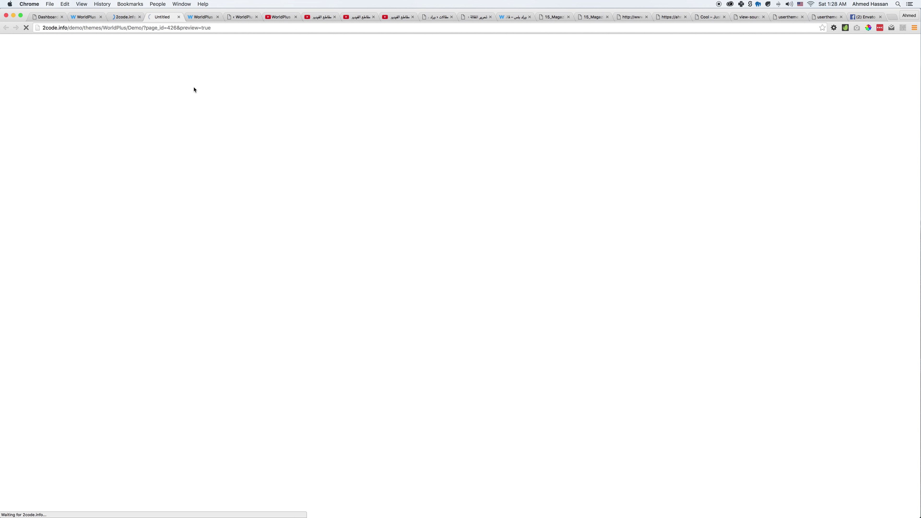
{"action": "left_click", "coordinate": [217, 17]}
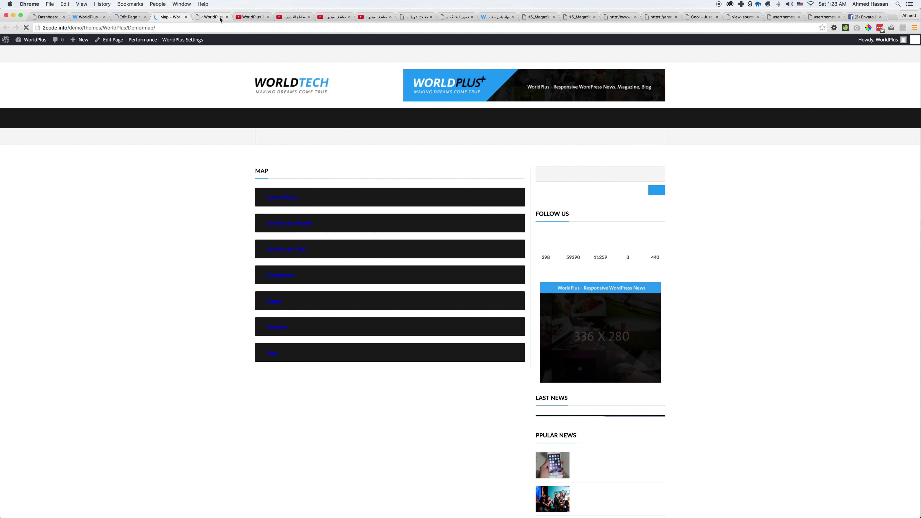
{"action": "left_click", "coordinate": [217, 17]}
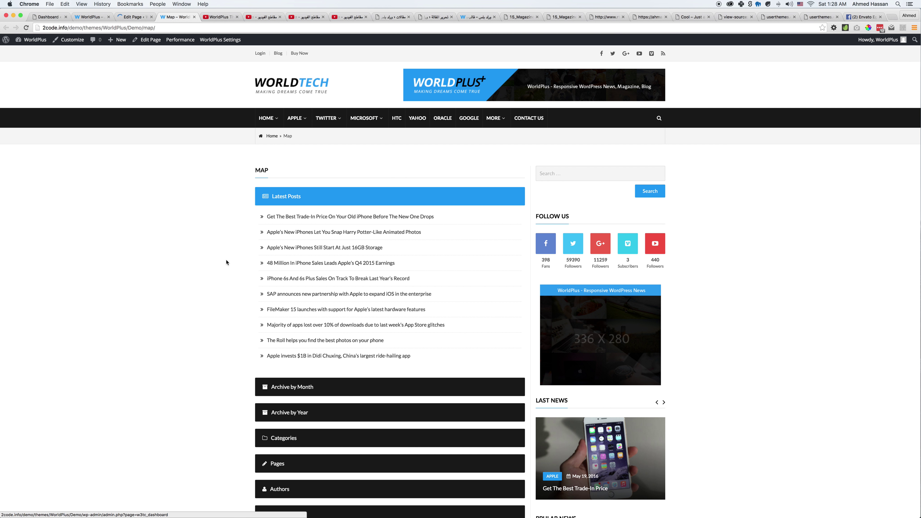
{"action": "scroll", "coordinate": [226, 270], "scroll_direction": "down", "scroll_amount": 2}
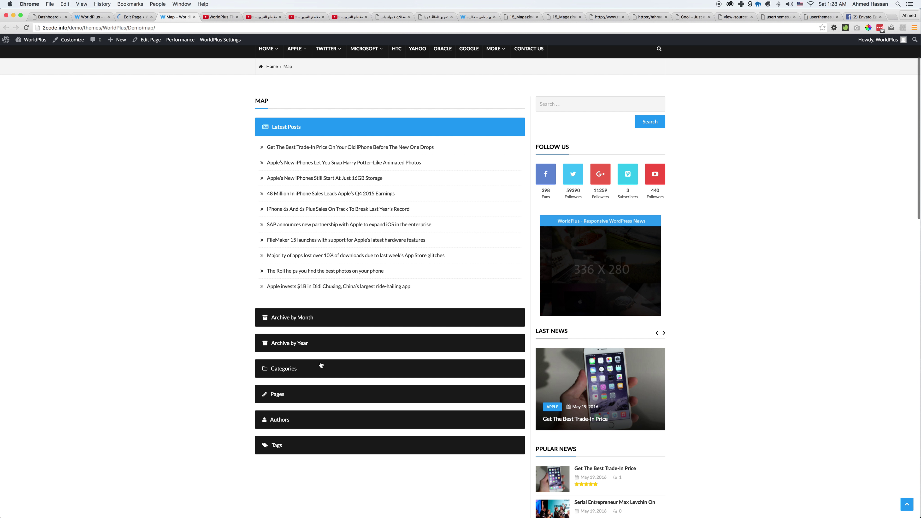
{"action": "left_click", "coordinate": [305, 374]}
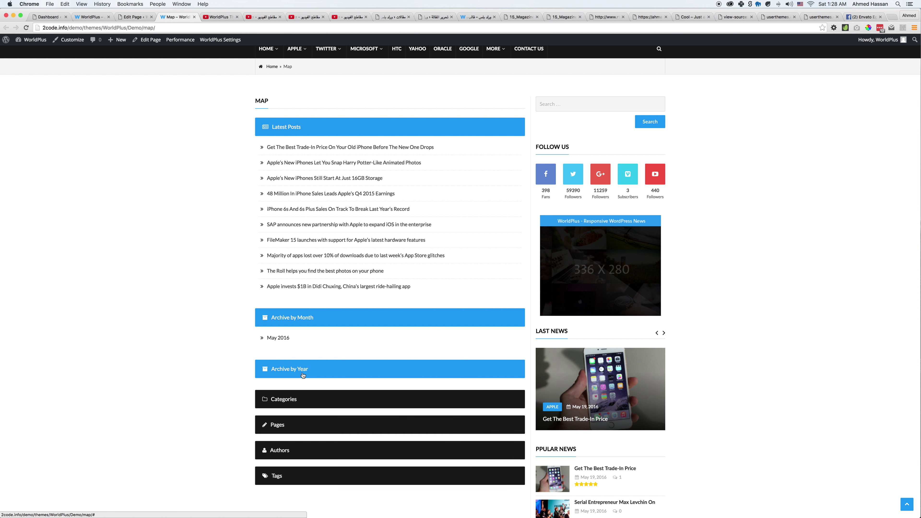
{"action": "left_click", "coordinate": [302, 421]}
Turn off the Latest Posts section of the Map page, switch its display to Accordion, and update the page.
{"action": "key", "text": "super+alt+Left"}
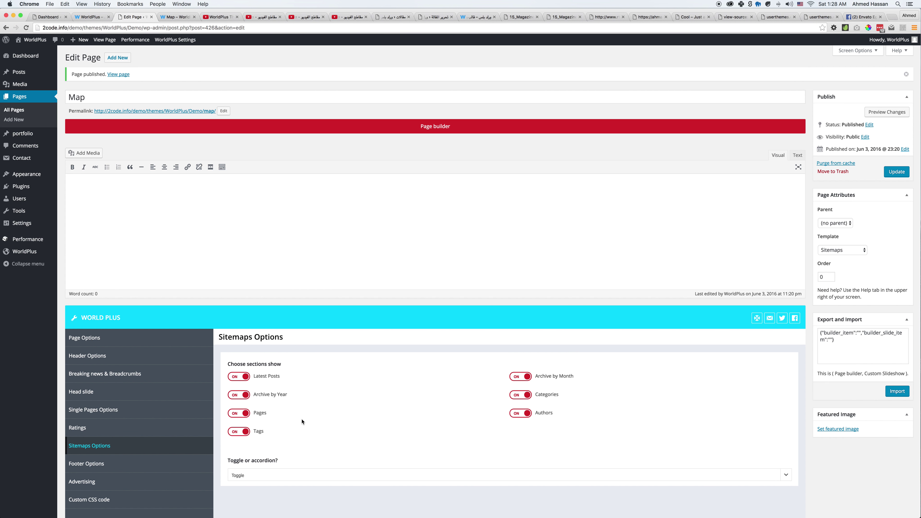
{"action": "left_click", "coordinate": [266, 378]}
{"action": "left_click", "coordinate": [260, 475]}
{"action": "left_click", "coordinate": [241, 481]}
{"action": "left_click", "coordinate": [896, 173]}
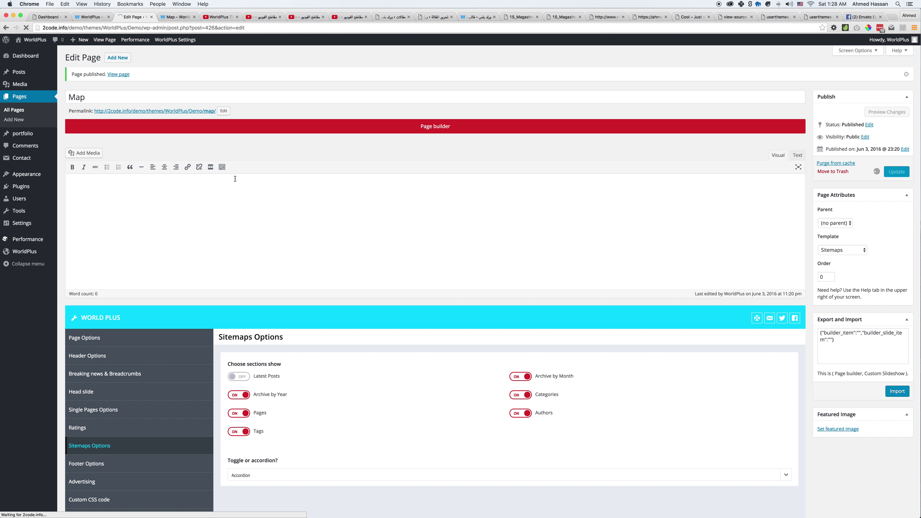
Load the updated Map page in a fresh tab, close the outdated one, and test the Categories, Pages and Archive accordion sections.
{"action": "left_click", "coordinate": [200, 111]}
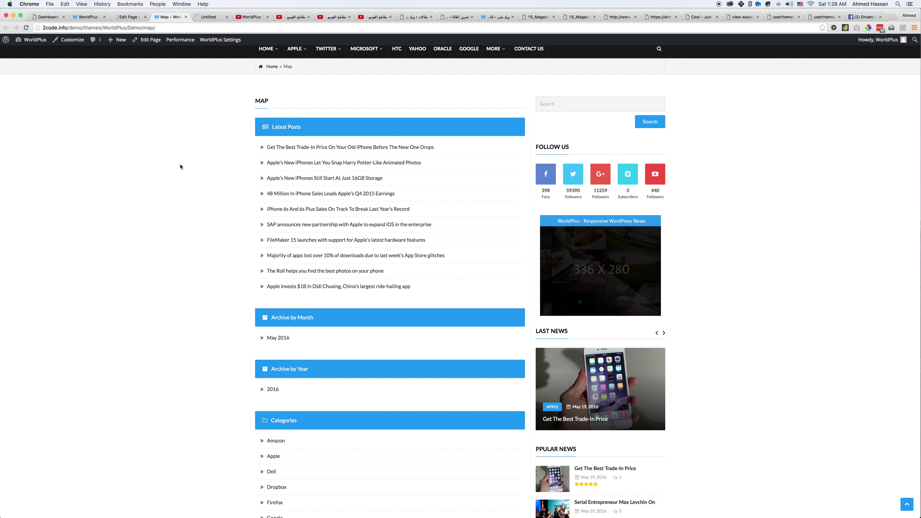
{"action": "key", "text": "super+w"}
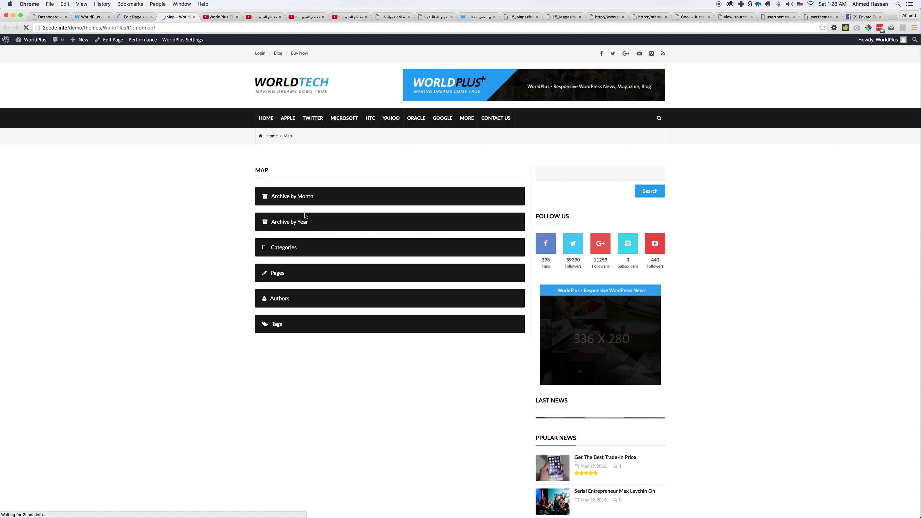
{"action": "left_click", "coordinate": [308, 249]}
{"action": "left_click", "coordinate": [318, 273]}
{"action": "left_click", "coordinate": [311, 222]}
{"action": "left_click", "coordinate": [310, 197]}
Close the Map page's tab and start a new page from its editor.
{"action": "key", "text": "ctrl+shift+Tab"}
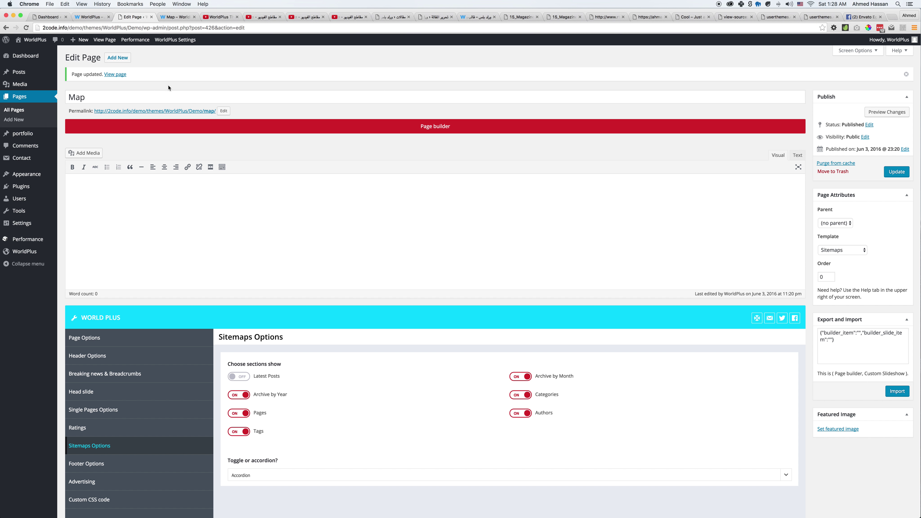
{"action": "key", "text": "ctrl+Tab"}
{"action": "key", "text": "super+w"}
{"action": "key", "text": "ctrl+shift+Tab"}
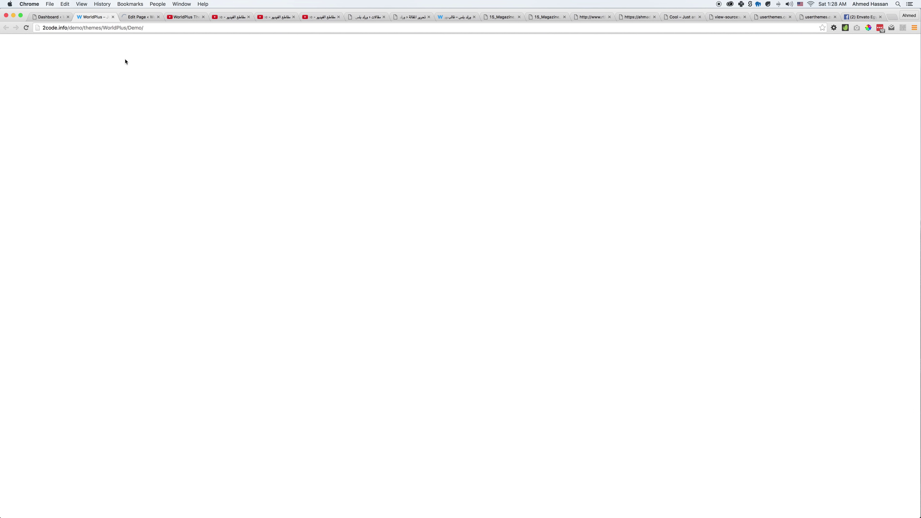
{"action": "key", "text": "ctrl+Tab"}
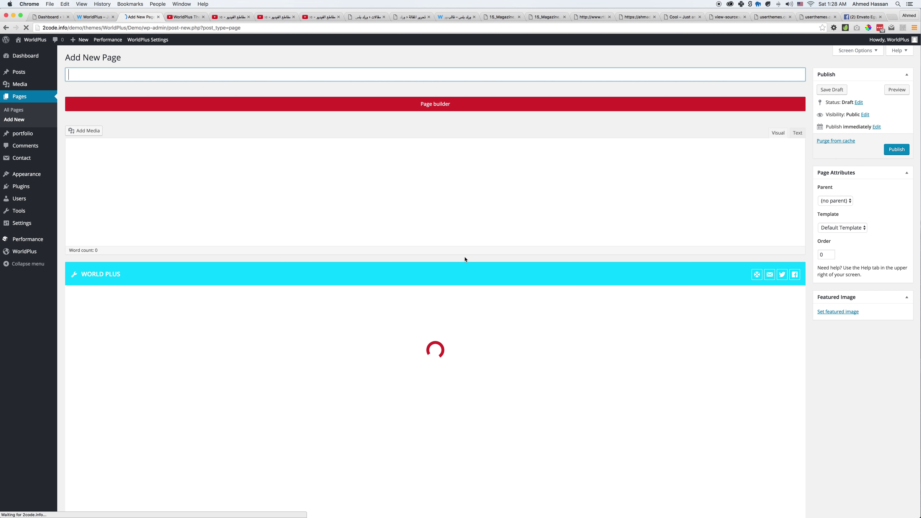
Publish the new page as Tags with the Tags template, and open another blank new page in a separate tab.
{"action": "left_click", "coordinate": [856, 228]}
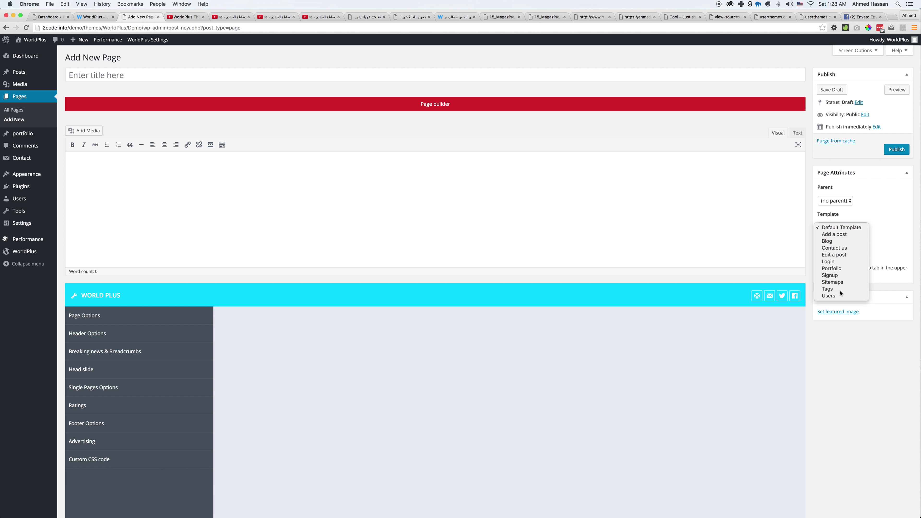
{"action": "key", "text": "Escape"}
{"action": "left_click", "coordinate": [311, 75]}
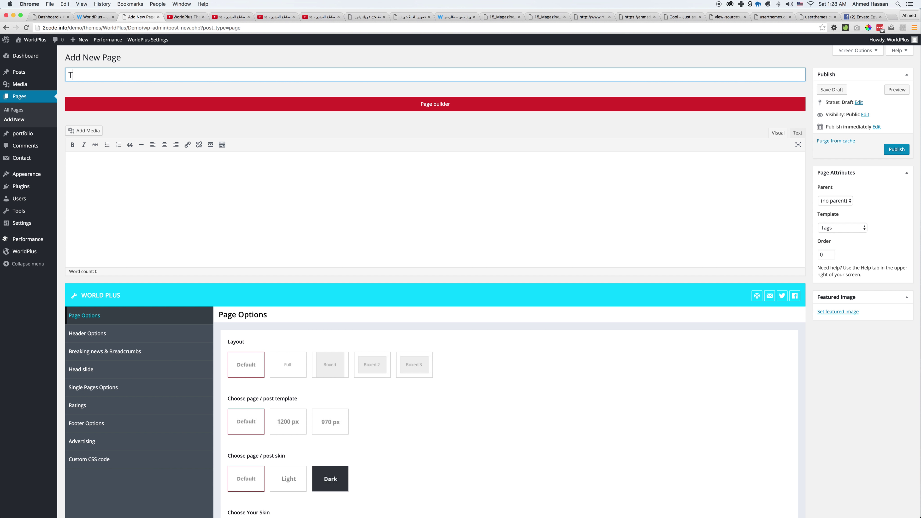
{"action": "left_click", "coordinate": [14, 109], "text": "super"}
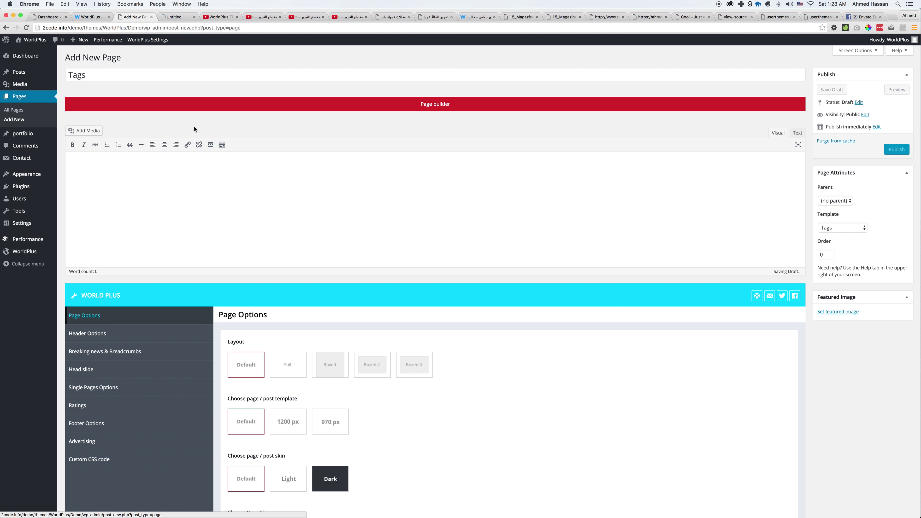
{"action": "left_click", "coordinate": [894, 152]}
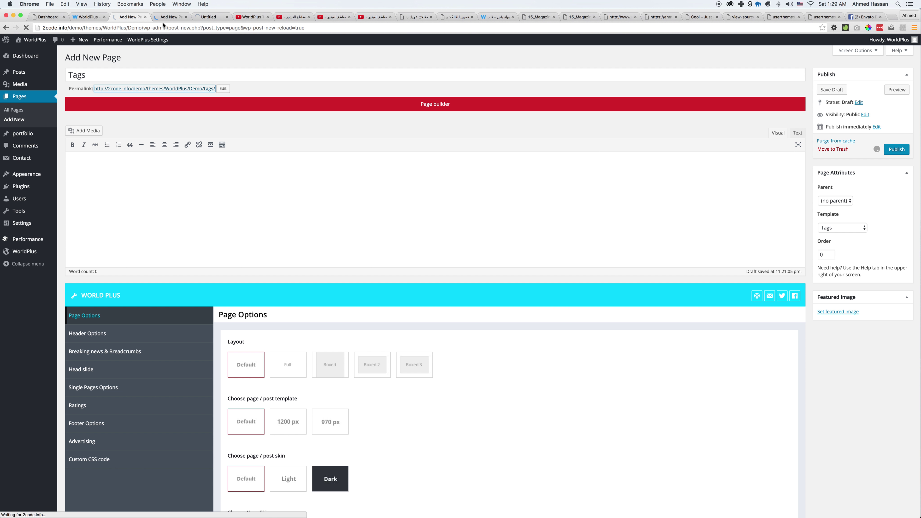
Title the other new page Users, assign it the Users template, and publish it with all user groups shown.
{"action": "left_click", "coordinate": [203, 17]}
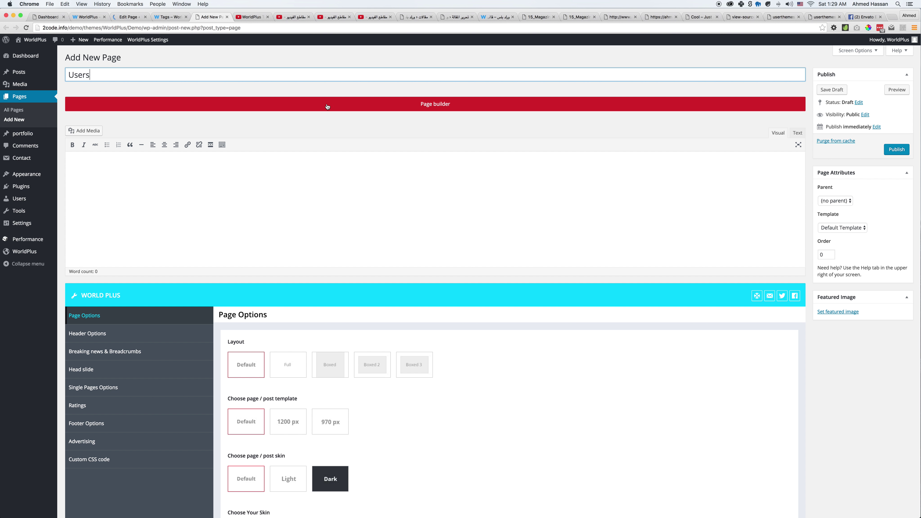
{"action": "left_click", "coordinate": [861, 226]}
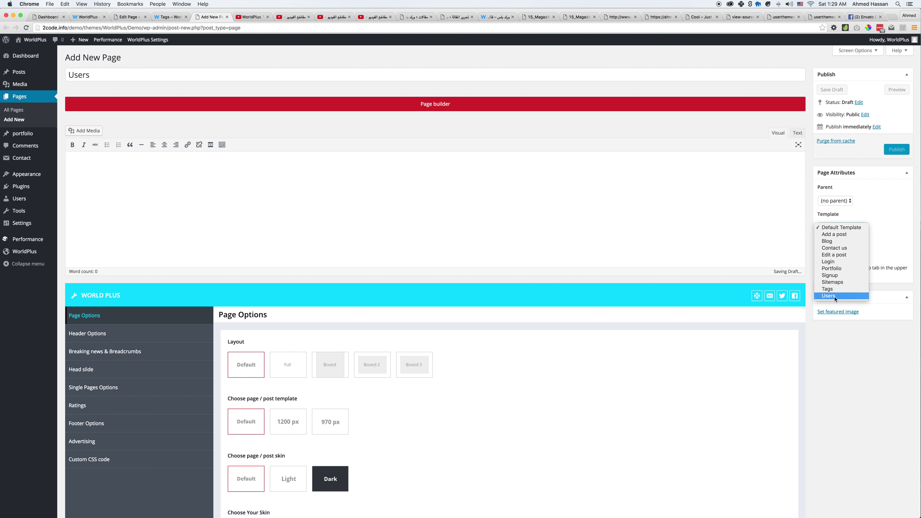
{"action": "key", "text": "Escape"}
{"action": "key", "text": "u"}
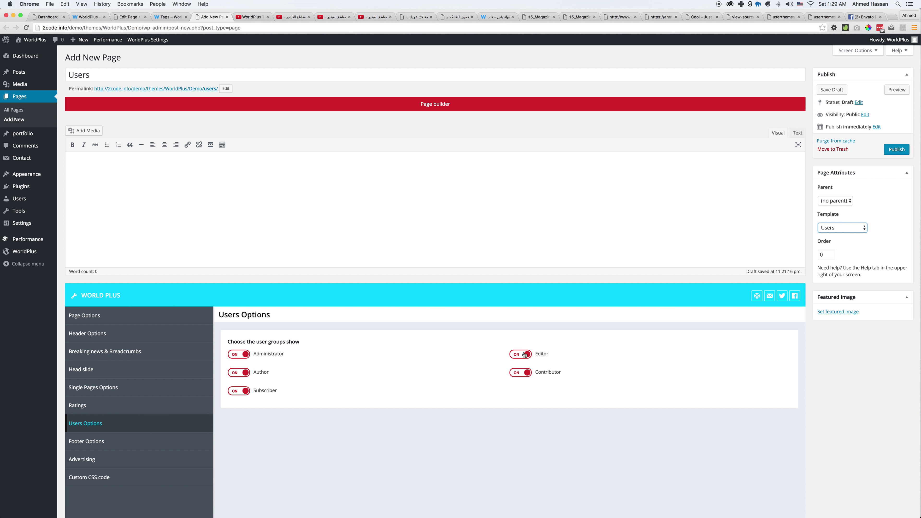
{"action": "left_click", "coordinate": [896, 149]}
Open the published Users page in a new tab and check how the Tags and Users pages display.
{"action": "left_click", "coordinate": [183, 90], "text": "super"}
{"action": "key", "text": "super+alt+Left"}
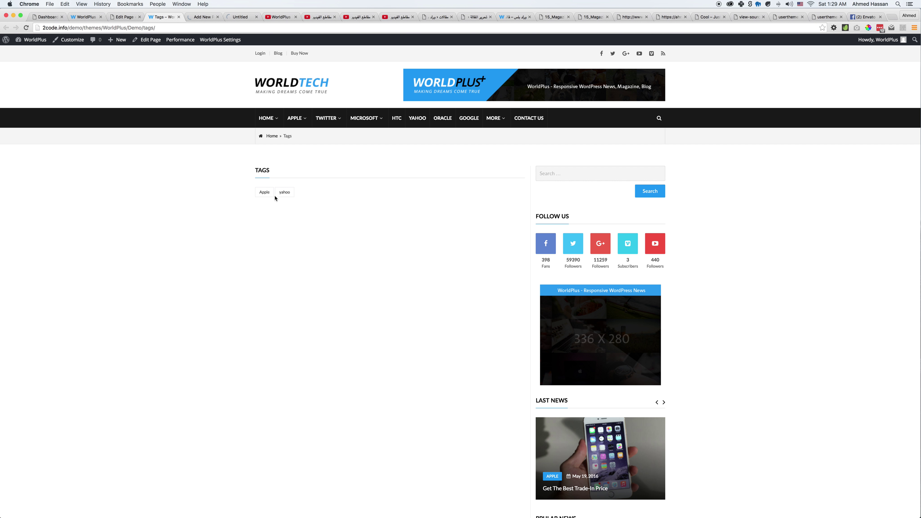
{"action": "left_click", "coordinate": [126, 18]}
{"action": "left_click", "coordinate": [166, 19]}
{"action": "left_click", "coordinate": [206, 18]}
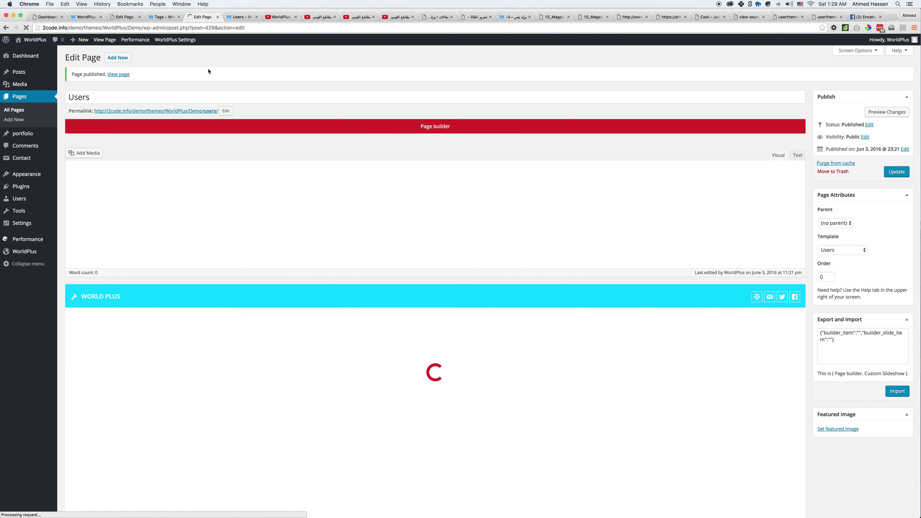
{"action": "left_click", "coordinate": [233, 18]}
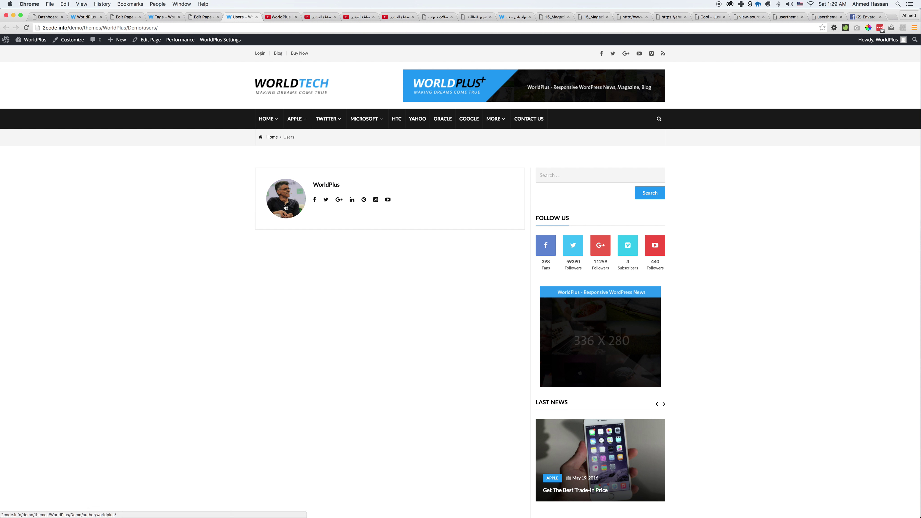
Turn off the Administrator group in the Users page's options and update the page.
{"action": "key", "text": "super+alt+Left"}
{"action": "left_click", "coordinate": [264, 381]}
{"action": "left_click", "coordinate": [895, 173]}
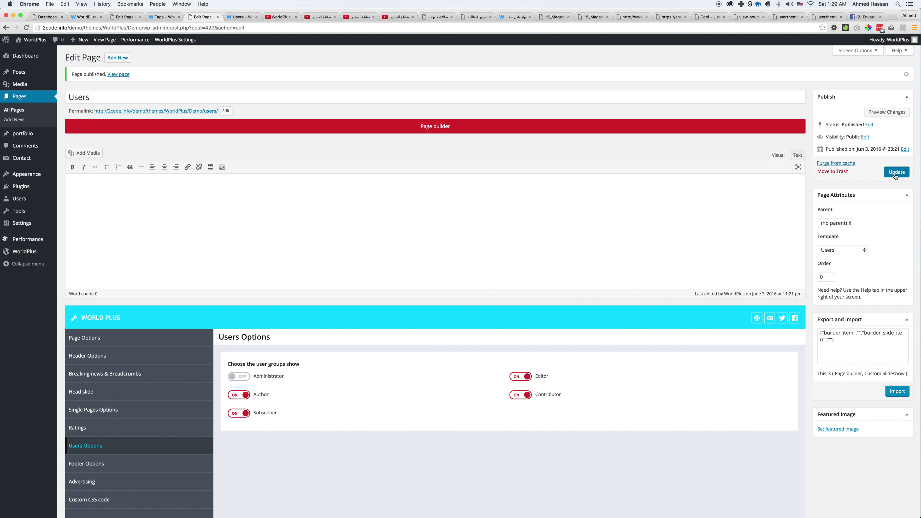
Load the updated Users page in a fresh tab and close the outdated one to check its user list.
{"action": "key", "text": "super+alt+Right"}
{"action": "key", "text": "super+alt+Left"}
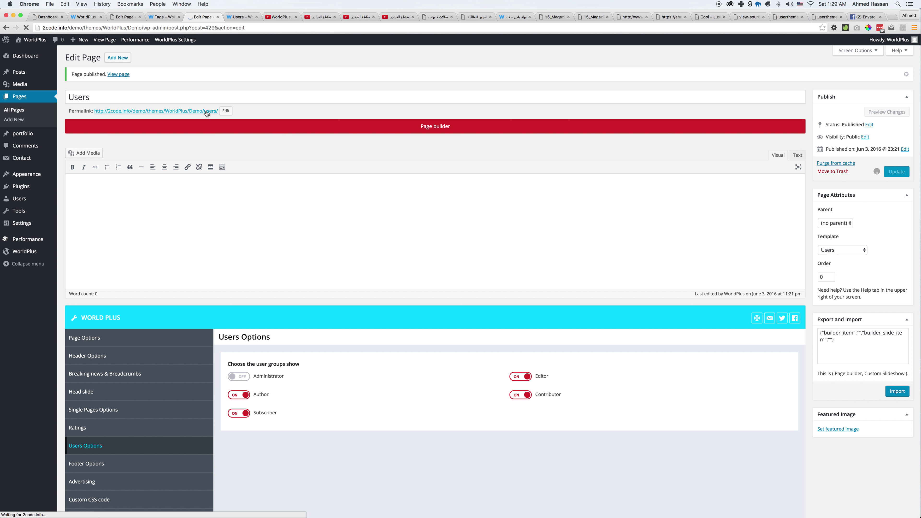
{"action": "left_click", "coordinate": [206, 111], "text": "super"}
{"action": "key", "text": "super+alt+Right"}
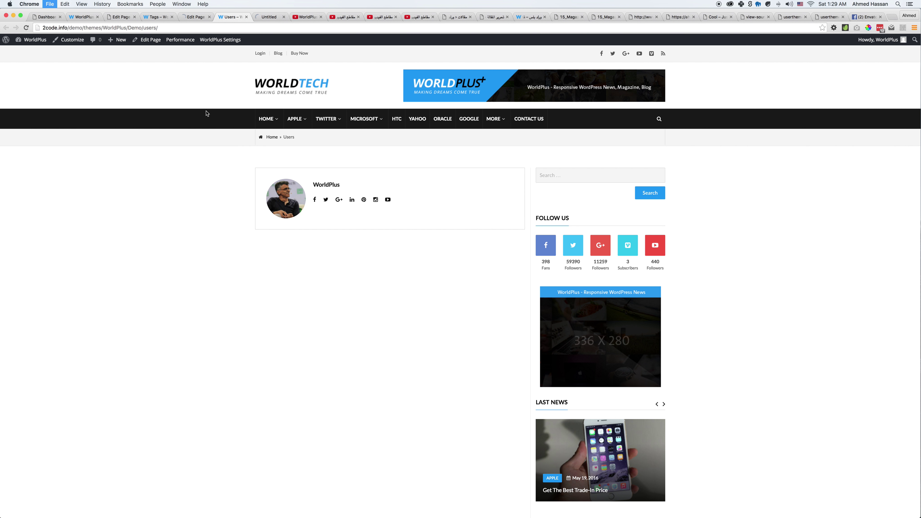
{"action": "key", "text": "super+w"}
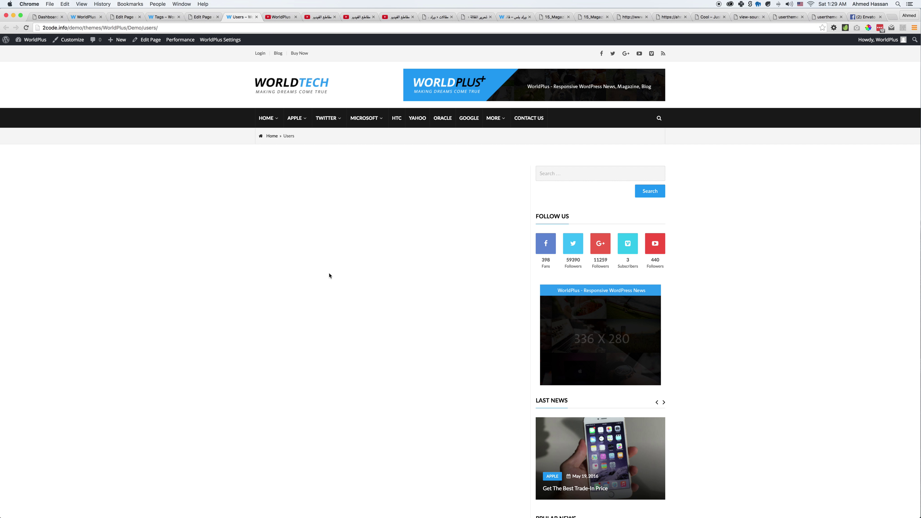
Turn the Administrator group back on for the Users page, update it, and reload the published page.
{"action": "key", "text": "super+alt+Left"}
{"action": "left_click", "coordinate": [269, 377]}
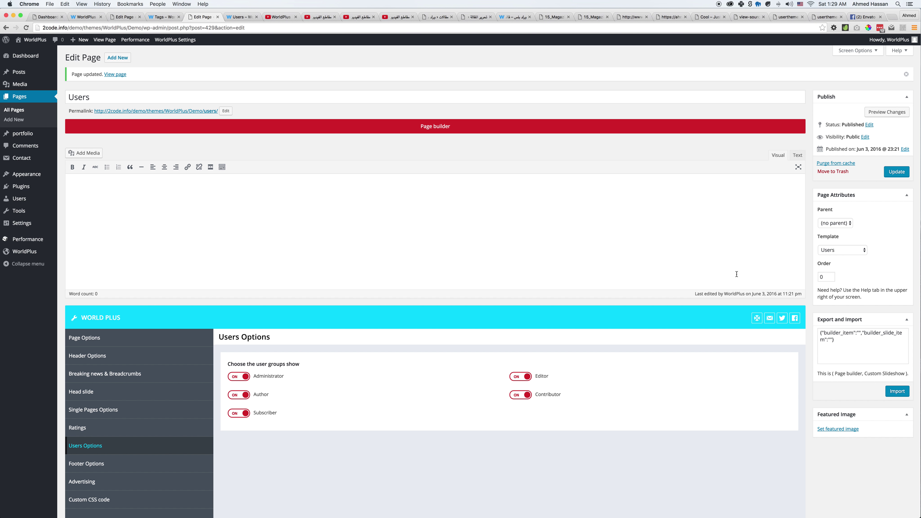
{"action": "key", "text": "super+alt+Right"}
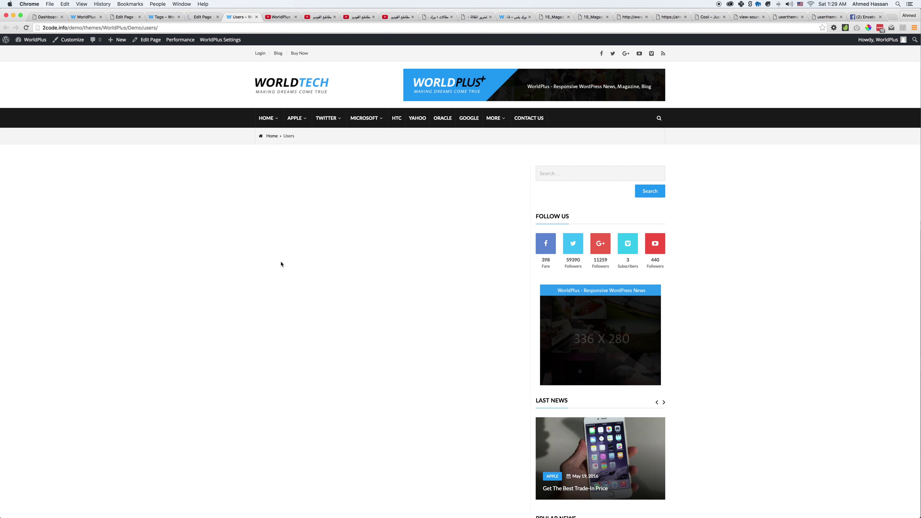
{"action": "key", "text": "super+r"}
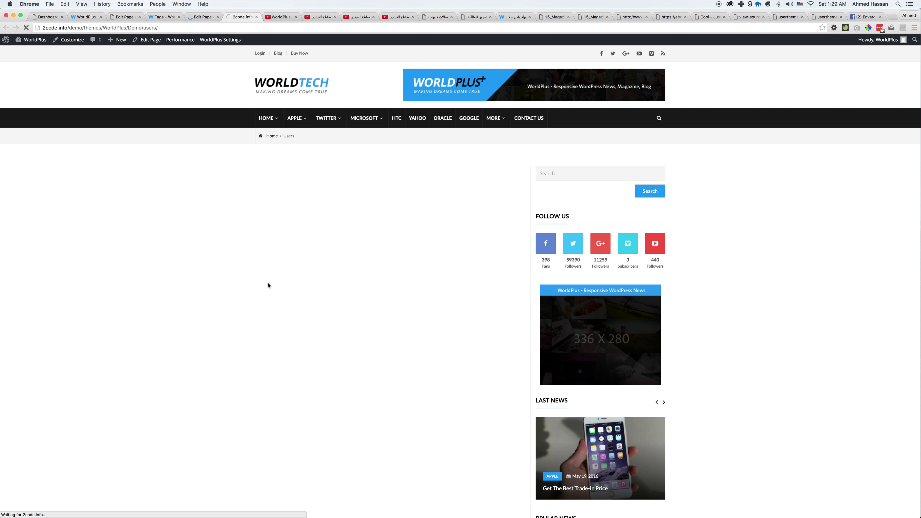